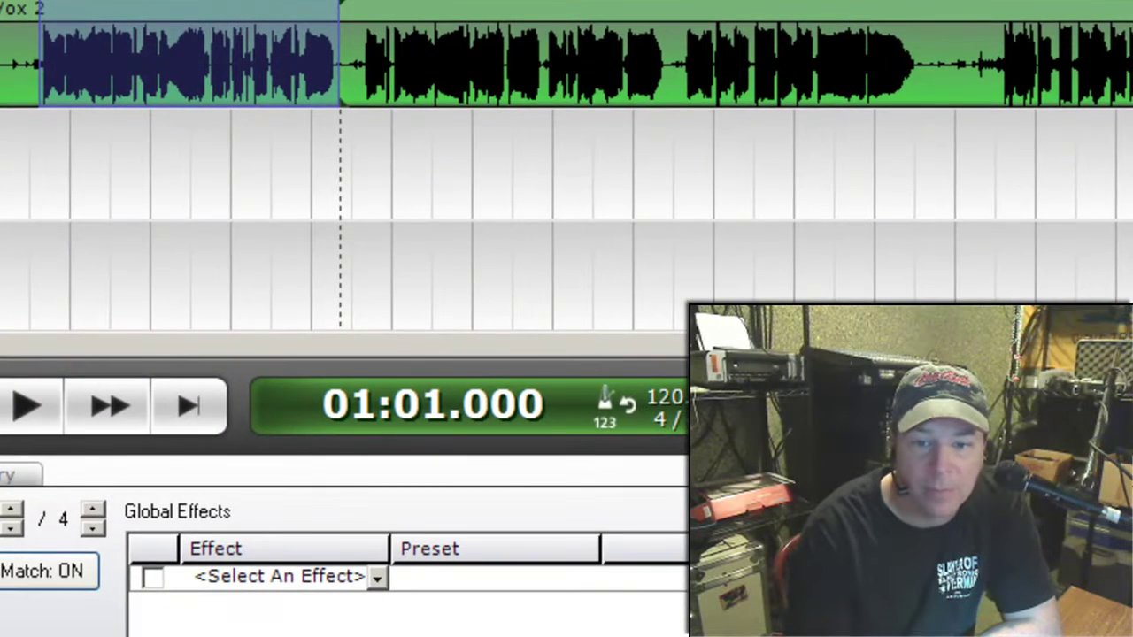
Turn on loop playback, audition the soloed Vox 1 phrase, and show the mixer
{"action": "left_click", "coordinate": [629, 403]}
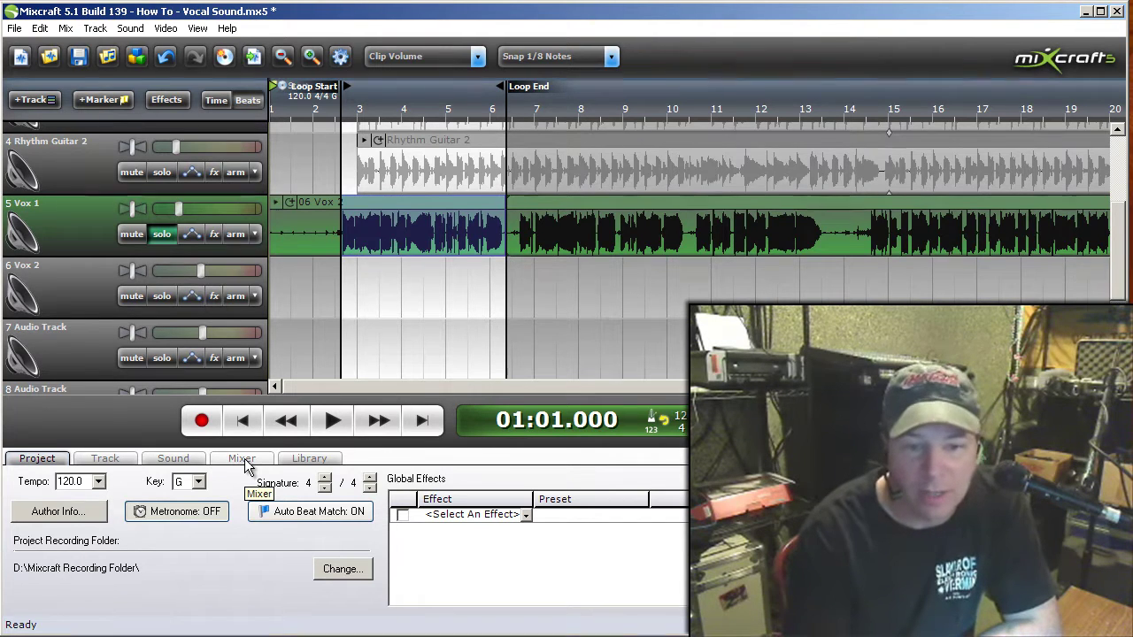
{"action": "left_click", "coordinate": [335, 426]}
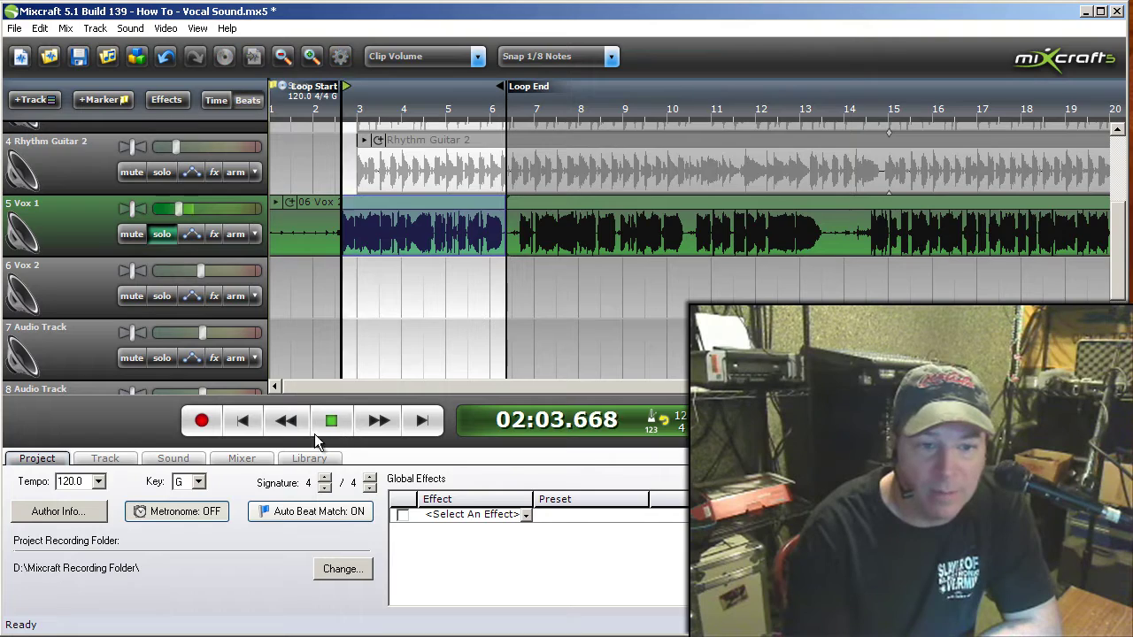
{"action": "left_click", "coordinate": [242, 459]}
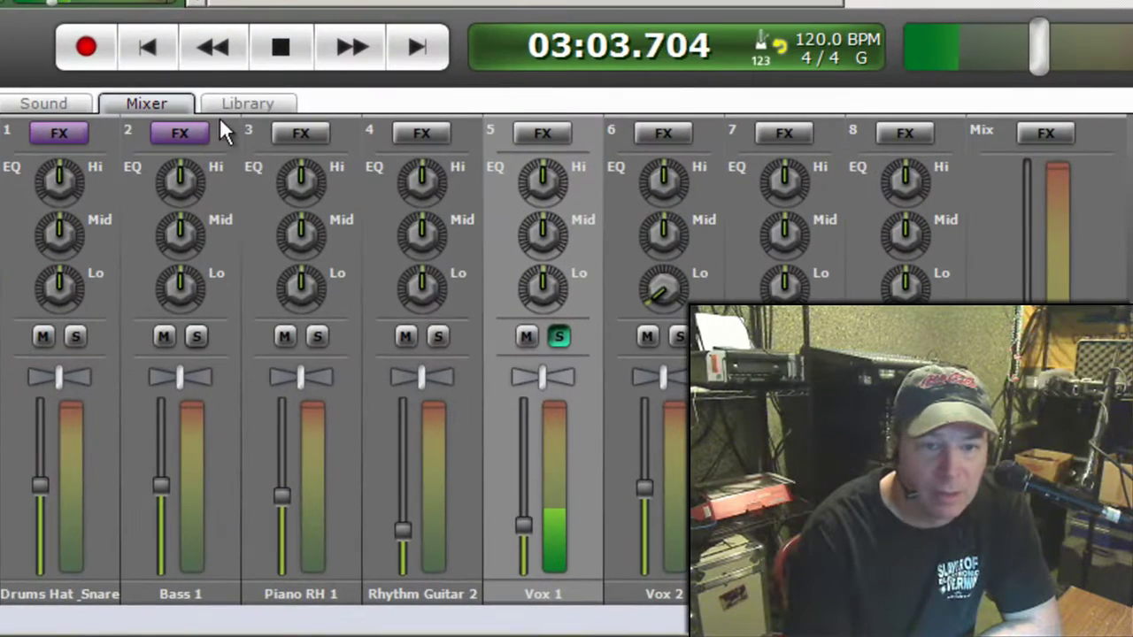
{"action": "left_click", "coordinate": [279, 49]}
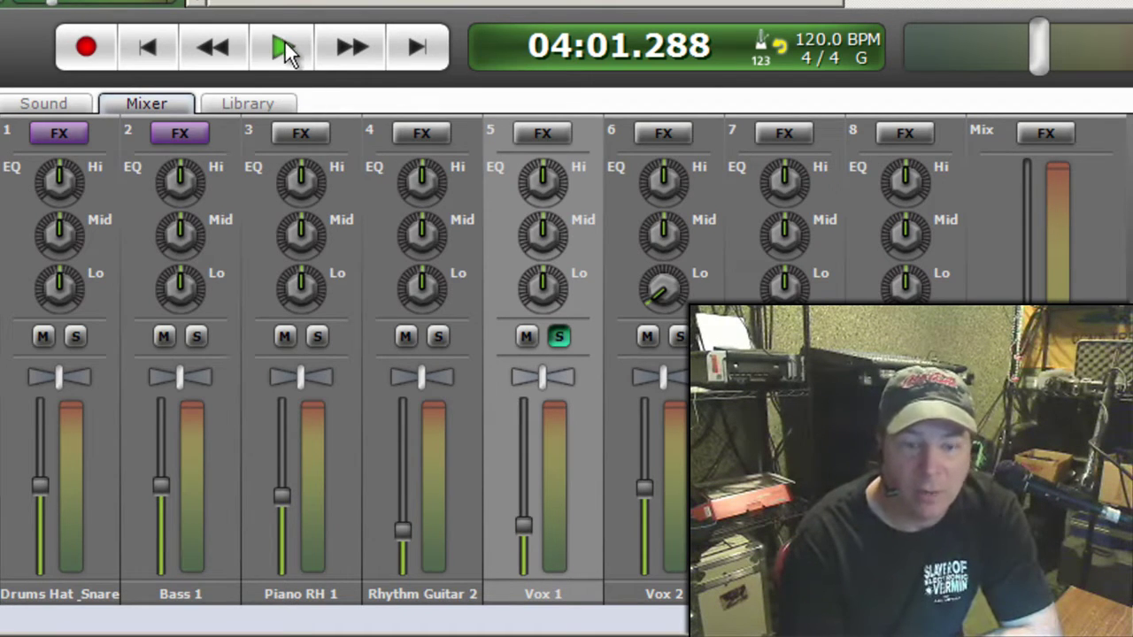
While the loop plays, cut the Vox 1 channel's Lo EQ to about -14 dB and boost its Hi EQ slightly
{"action": "left_click", "coordinate": [283, 42]}
{"action": "left_click_drag", "start_coordinate": [529, 283], "coordinate": [533, 283]}
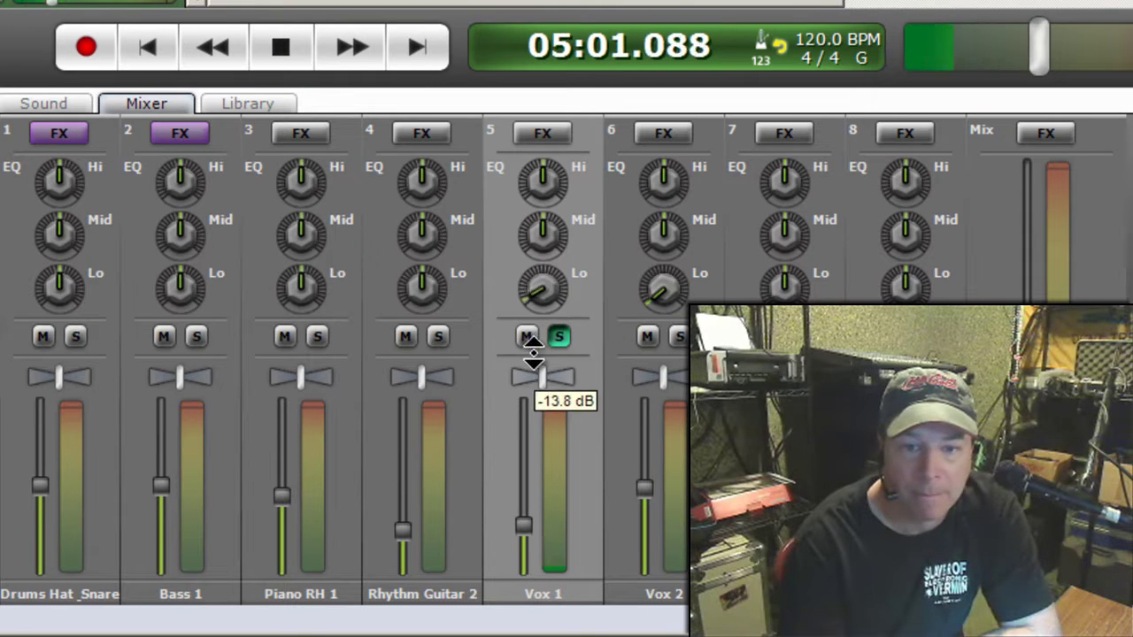
{"action": "left_click_drag", "start_coordinate": [531, 341], "coordinate": [542, 341]}
{"action": "left_click_drag", "start_coordinate": [538, 286], "coordinate": [538, 290]}
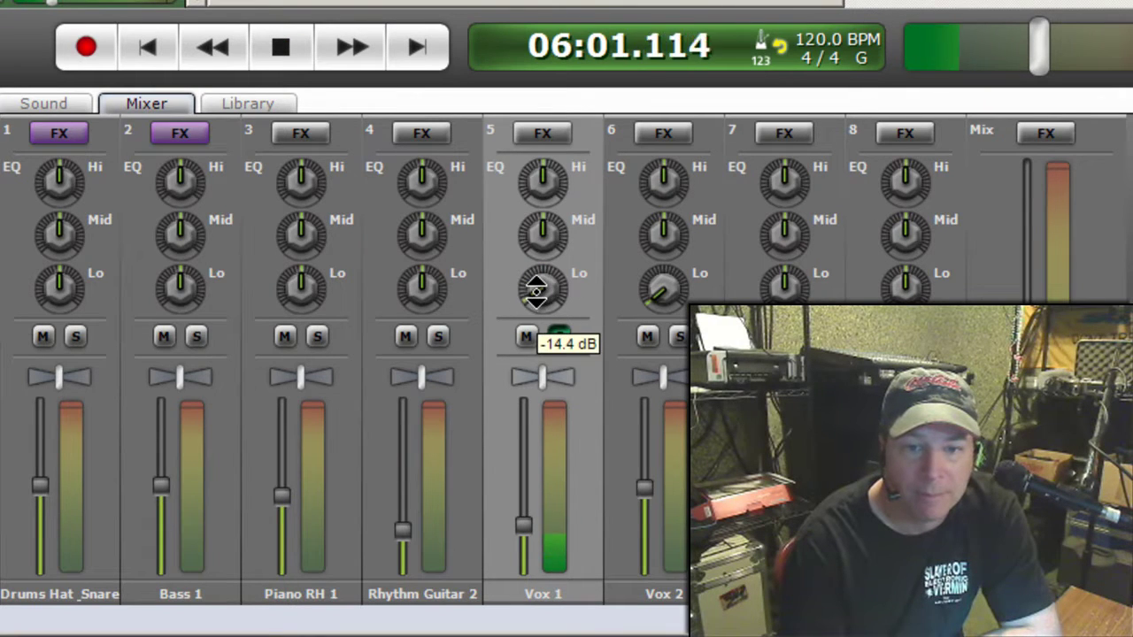
{"action": "left_click_drag", "start_coordinate": [536, 286], "coordinate": [536, 288]}
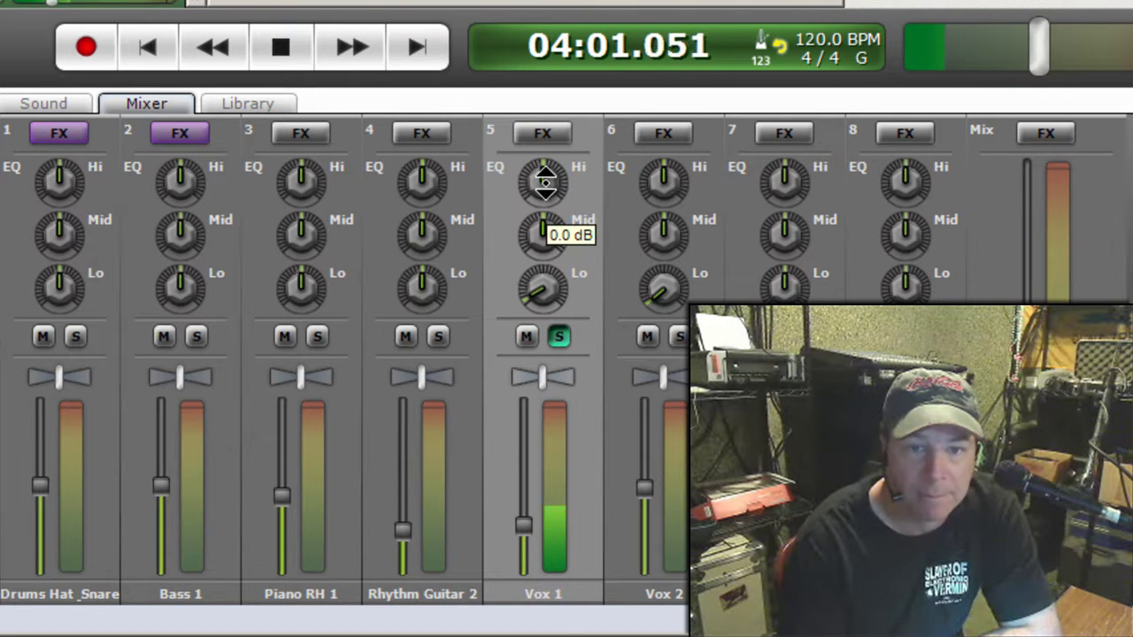
{"action": "left_click_drag", "start_coordinate": [543, 181], "coordinate": [547, 167]}
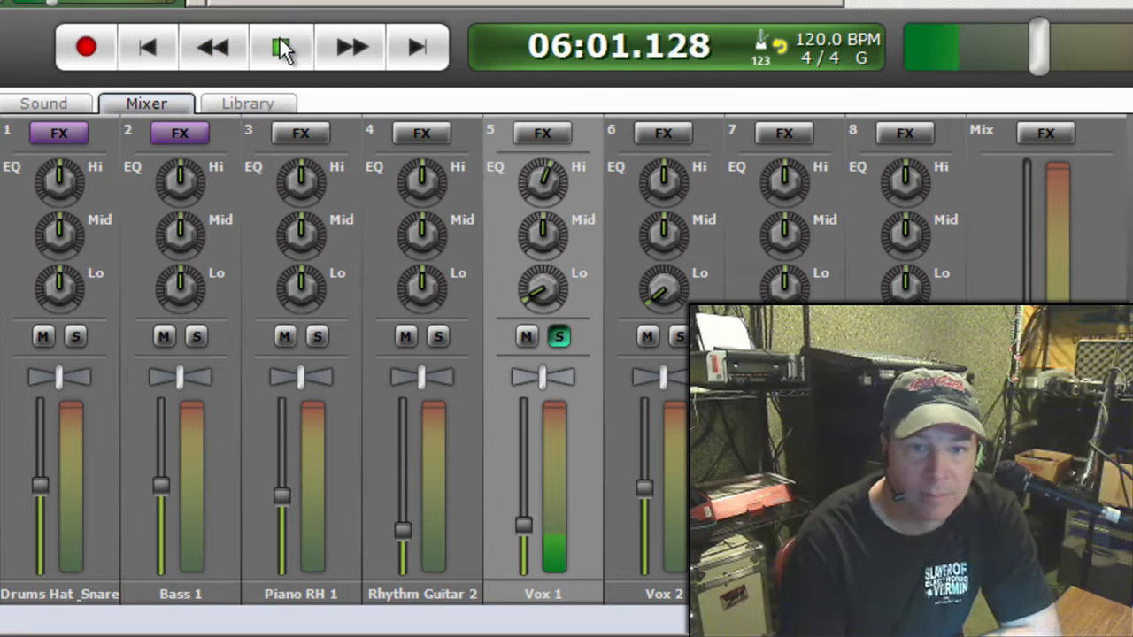
{"action": "left_click", "coordinate": [278, 42]}
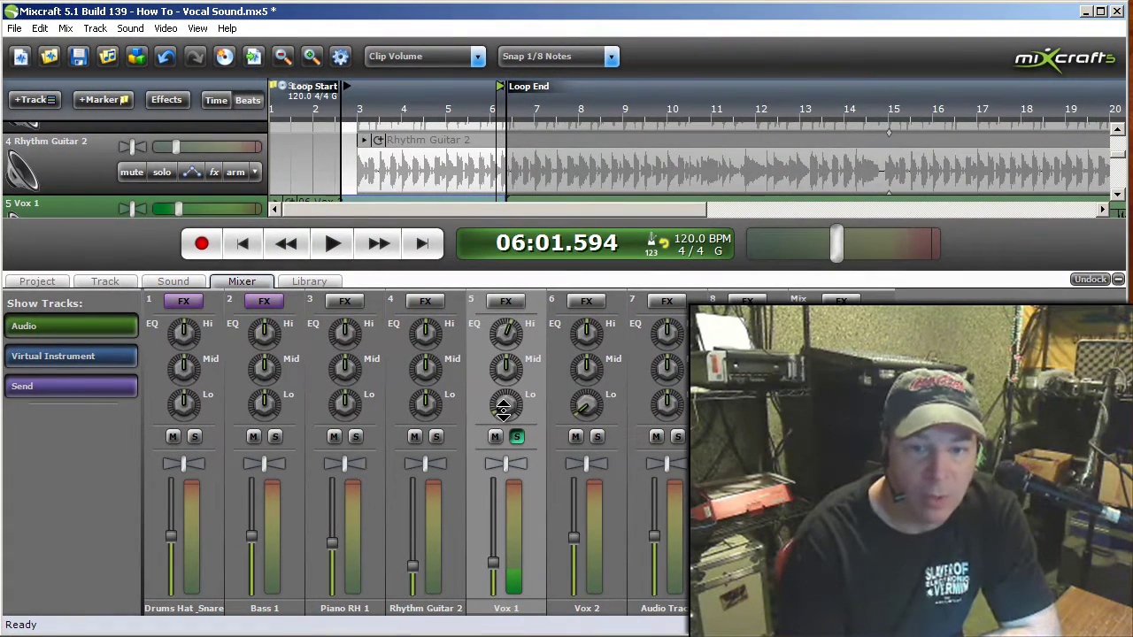
Add Acoustica EQ to the Vox 1 track's effect list and open its settings
{"action": "left_click", "coordinate": [37, 283]}
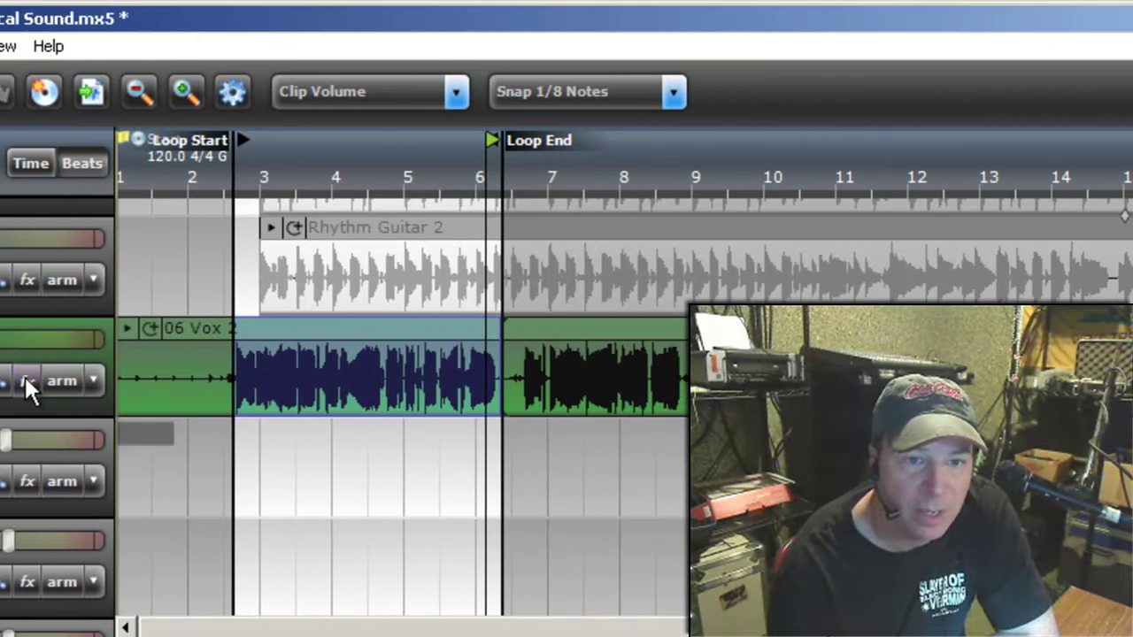
{"action": "left_click", "coordinate": [347, 381]}
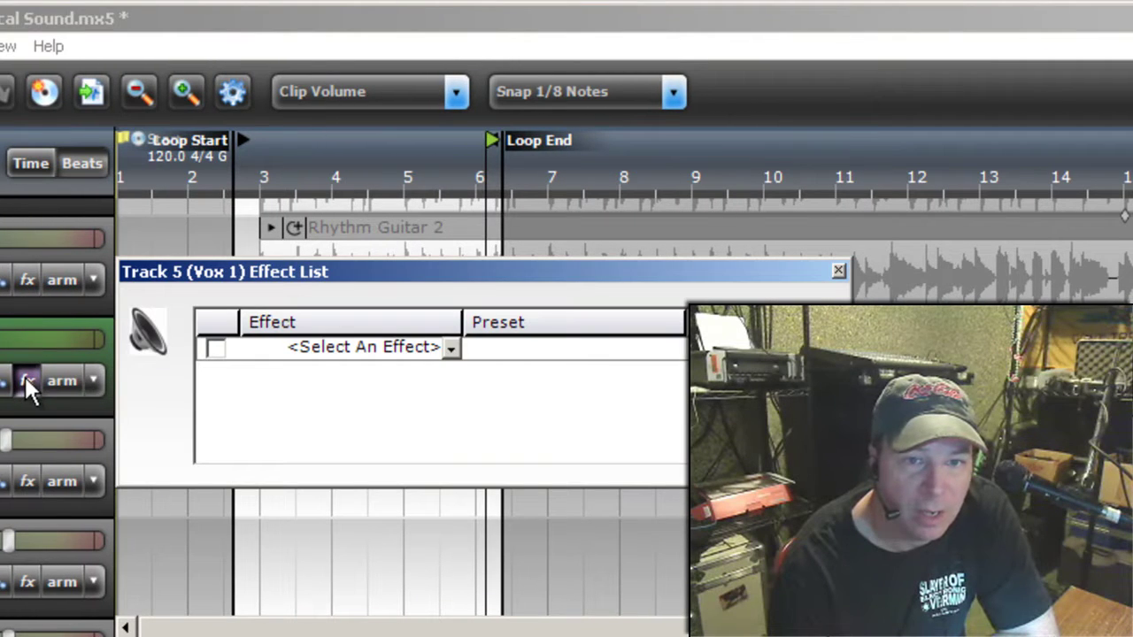
{"action": "left_click", "coordinate": [390, 353]}
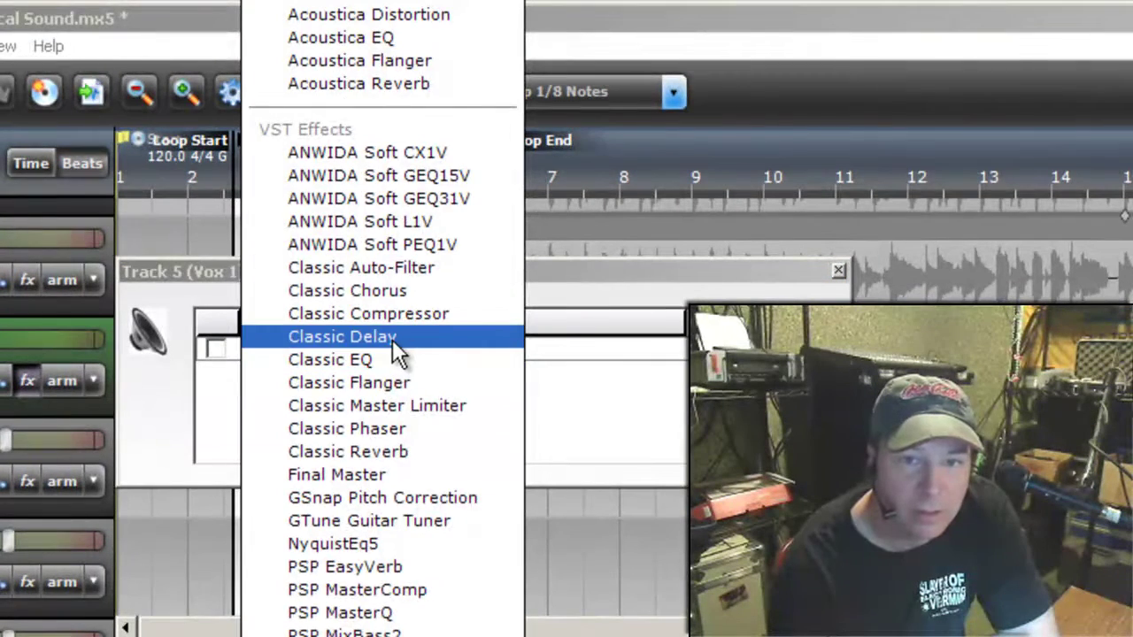
{"action": "left_click", "coordinate": [395, 38]}
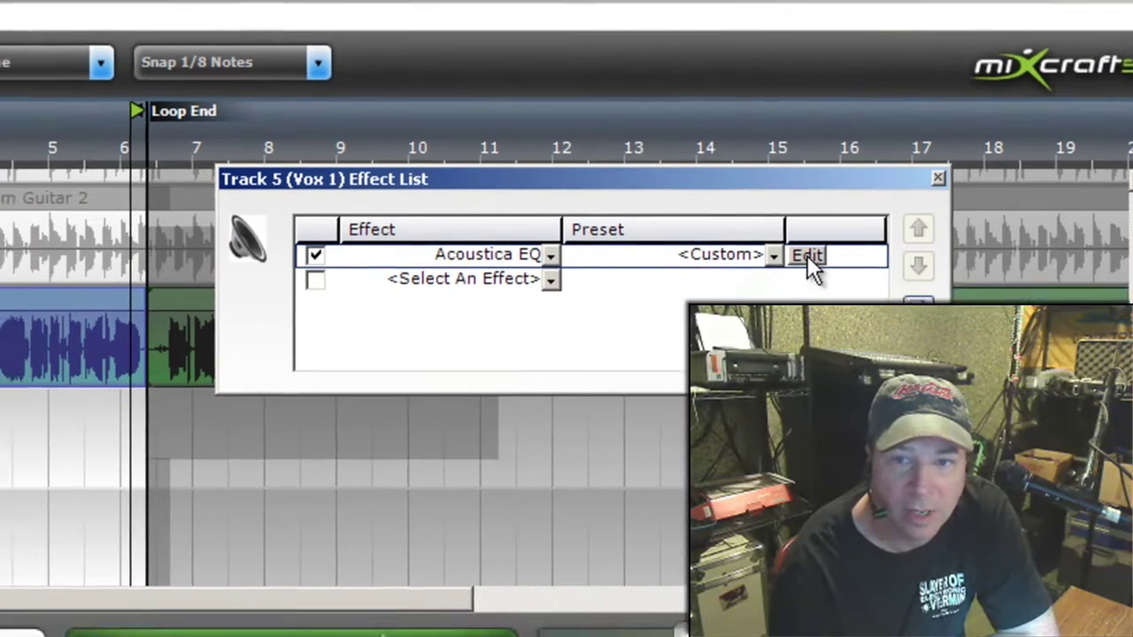
{"action": "left_click", "coordinate": [443, 348]}
{"action": "left_click_drag", "start_coordinate": [539, 77], "coordinate": [813, 42]}
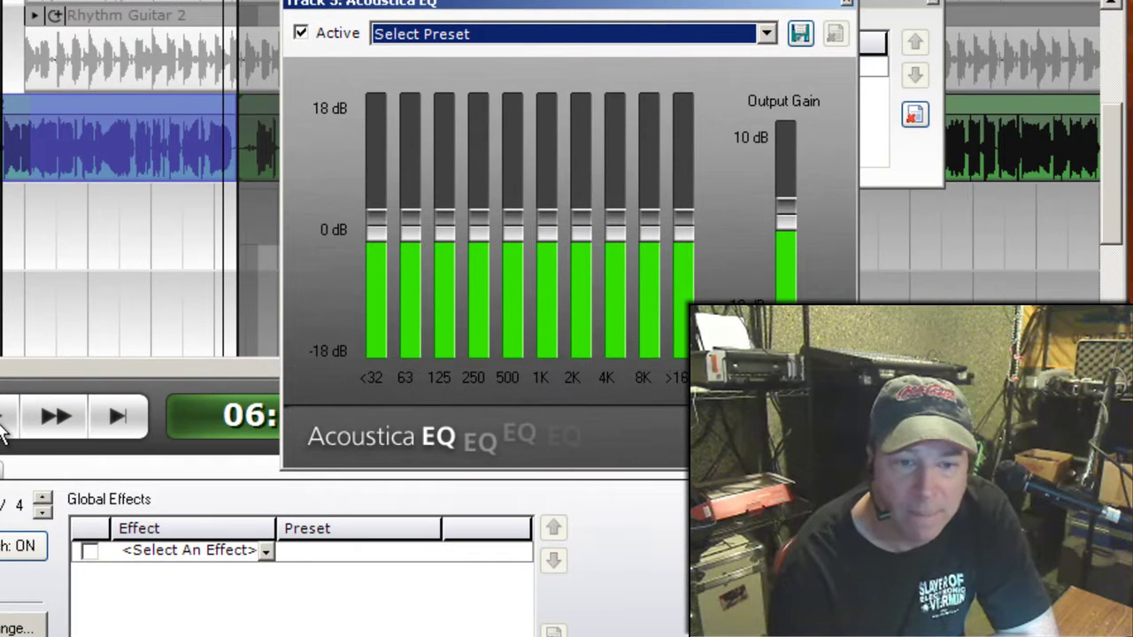
During playback, cut the <32 and 63 Hz bands to -18 dB, 125 Hz to about -10 dB and 250 Hz to about -3 dB
{"action": "left_click", "coordinate": [3, 423]}
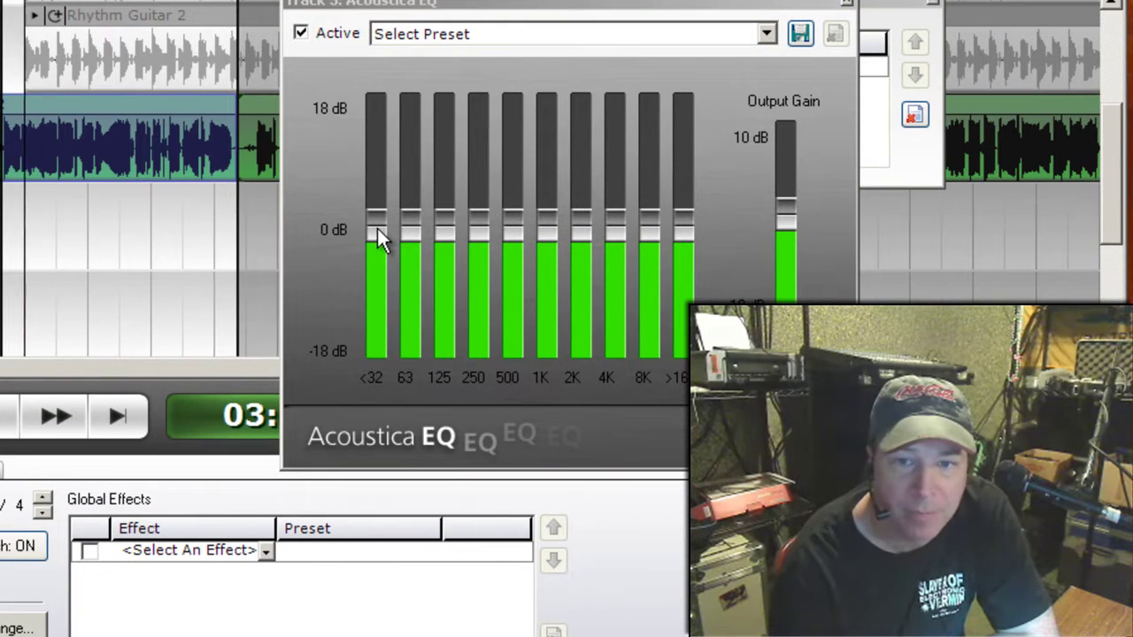
{"action": "left_click_drag", "start_coordinate": [377, 228], "coordinate": [383, 308]}
{"action": "left_click_drag", "start_coordinate": [403, 242], "coordinate": [420, 305]}
{"action": "left_click_drag", "start_coordinate": [442, 223], "coordinate": [446, 287]}
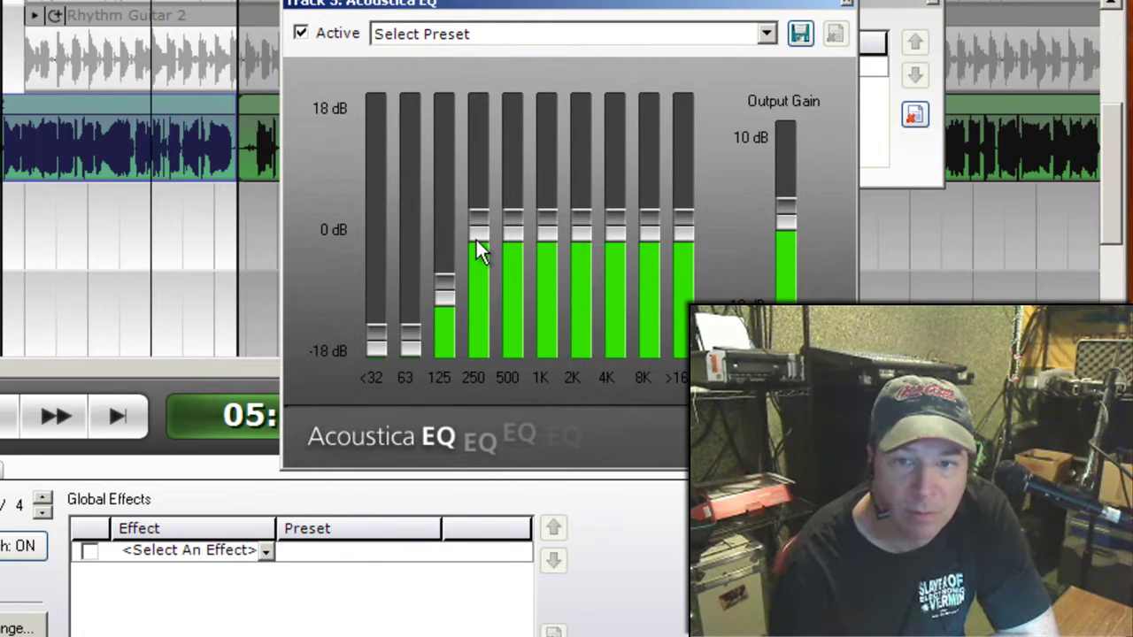
{"action": "left_click_drag", "start_coordinate": [477, 222], "coordinate": [478, 261]}
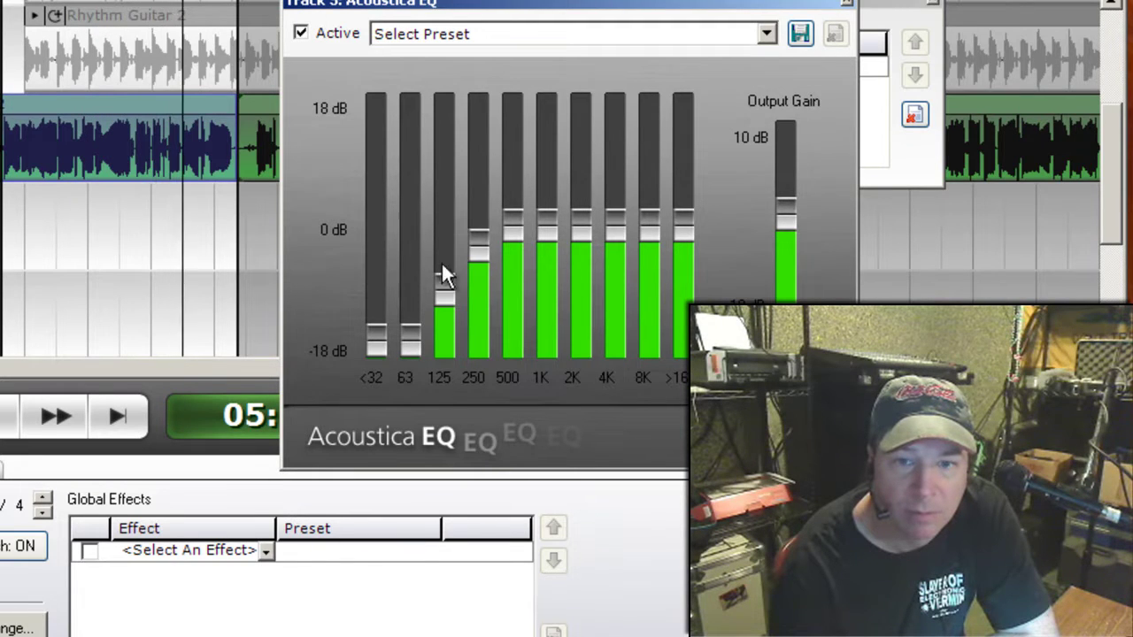
{"action": "left_click", "coordinate": [4, 423]}
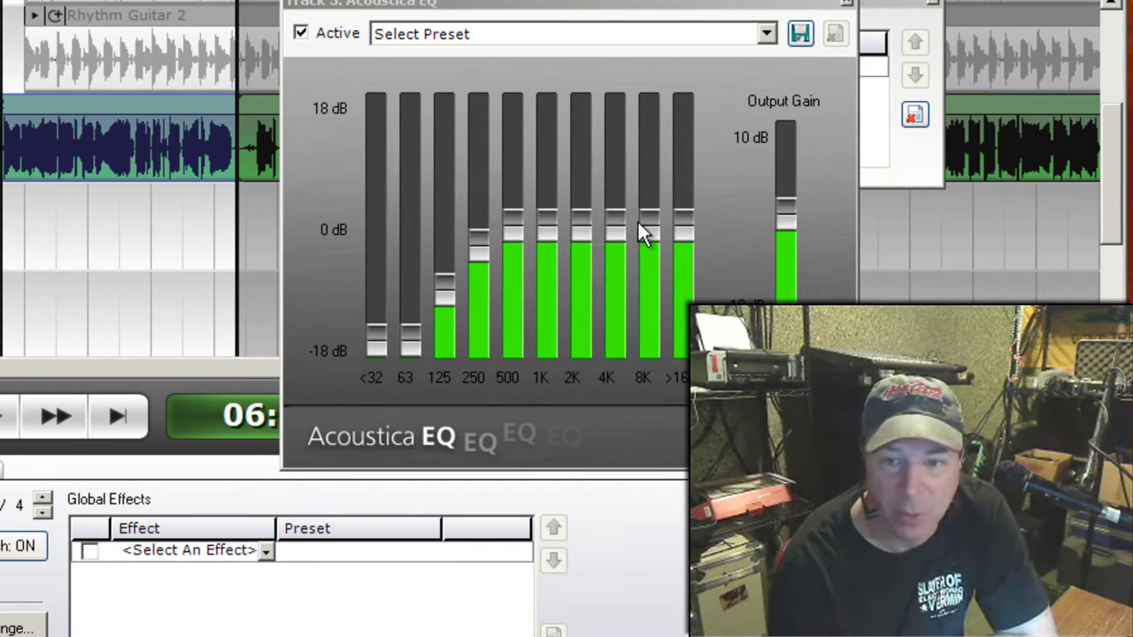
During playback, lower the EQ's 8K band about 2 dB and >16K about 4 dB, and raise 2K about 2 dB
{"action": "left_click", "coordinate": [5, 433]}
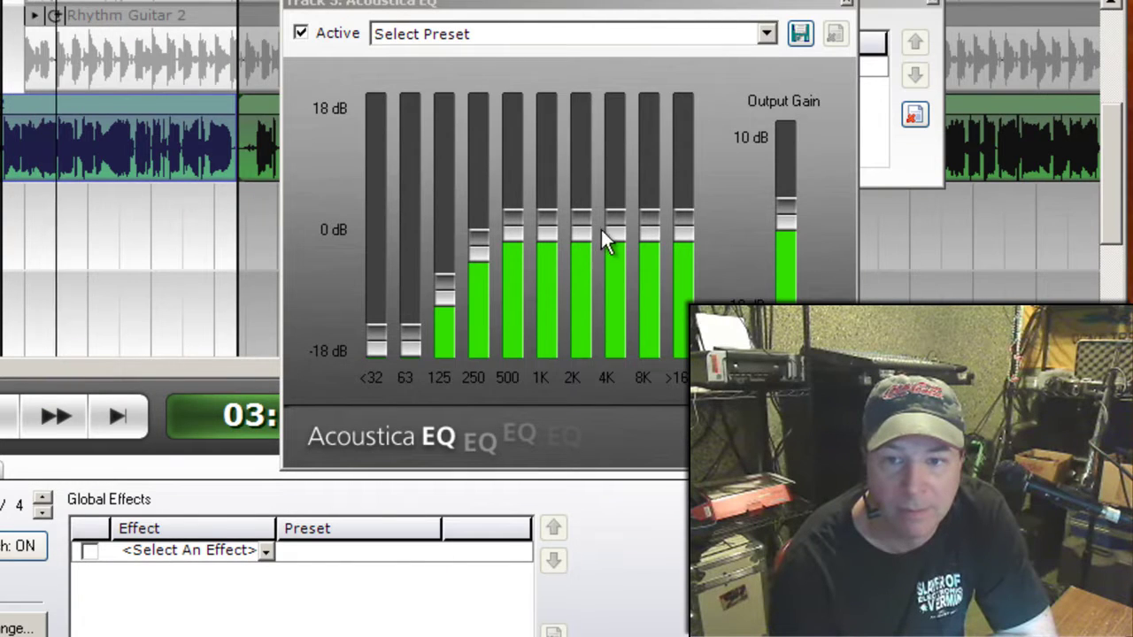
{"action": "left_click_drag", "start_coordinate": [684, 224], "coordinate": [652, 234]}
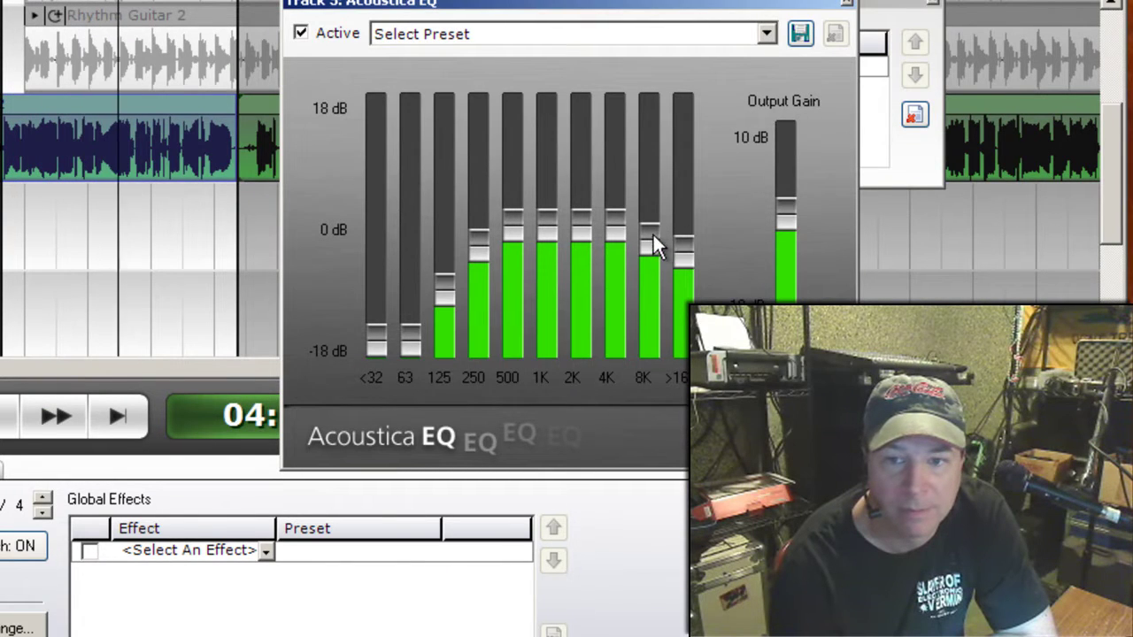
{"action": "left_click_drag", "start_coordinate": [575, 227], "coordinate": [619, 220]}
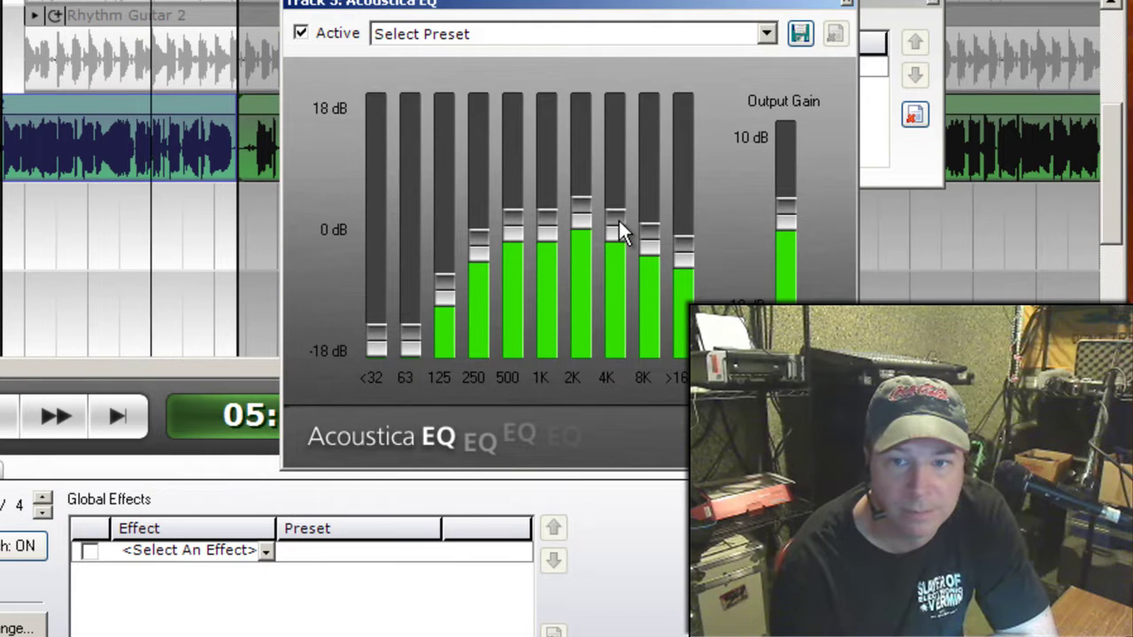
{"action": "left_click", "coordinate": [846, 3]}
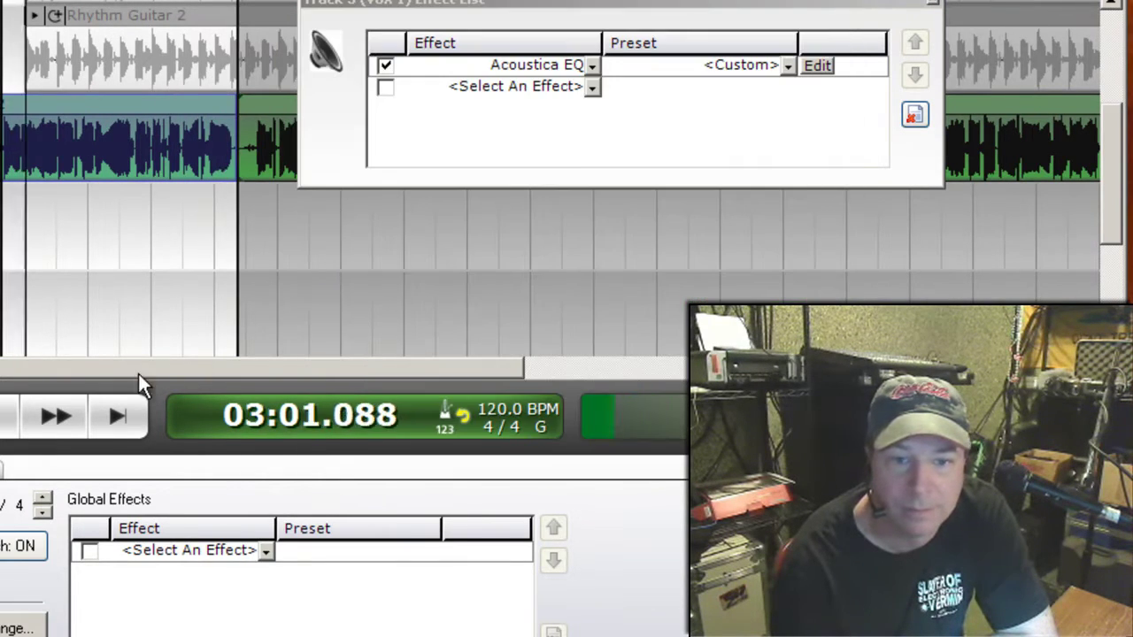
{"action": "left_click", "coordinate": [16, 414]}
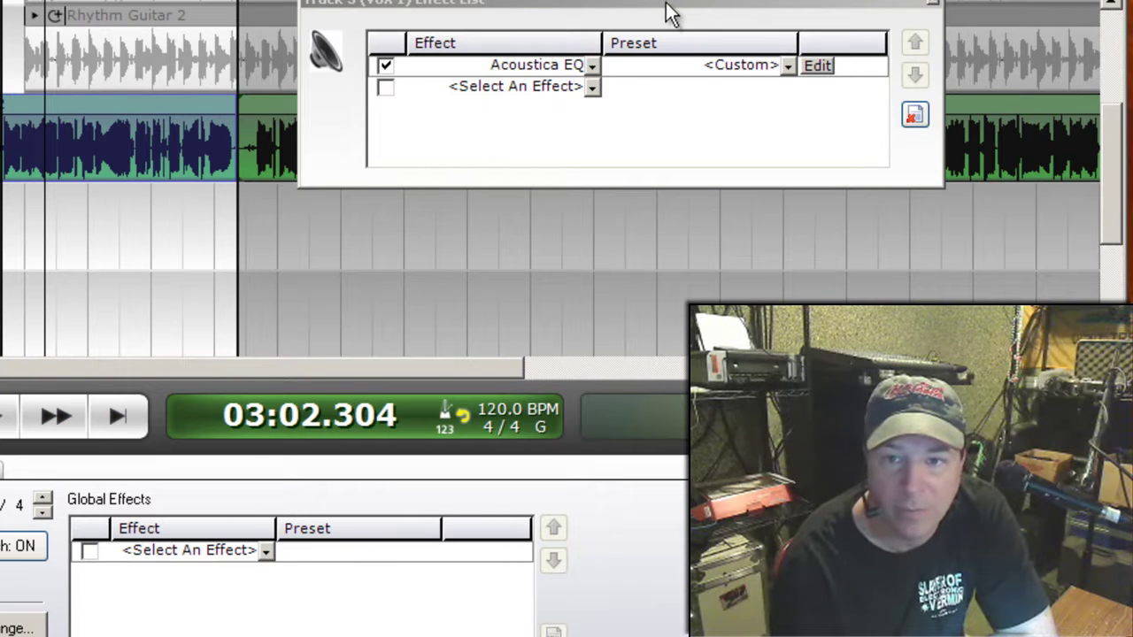
Add vocSteady_stereo as the second effect on the Vox 1 track and open its settings
{"action": "left_click_drag", "start_coordinate": [670, 13], "coordinate": [713, 132]}
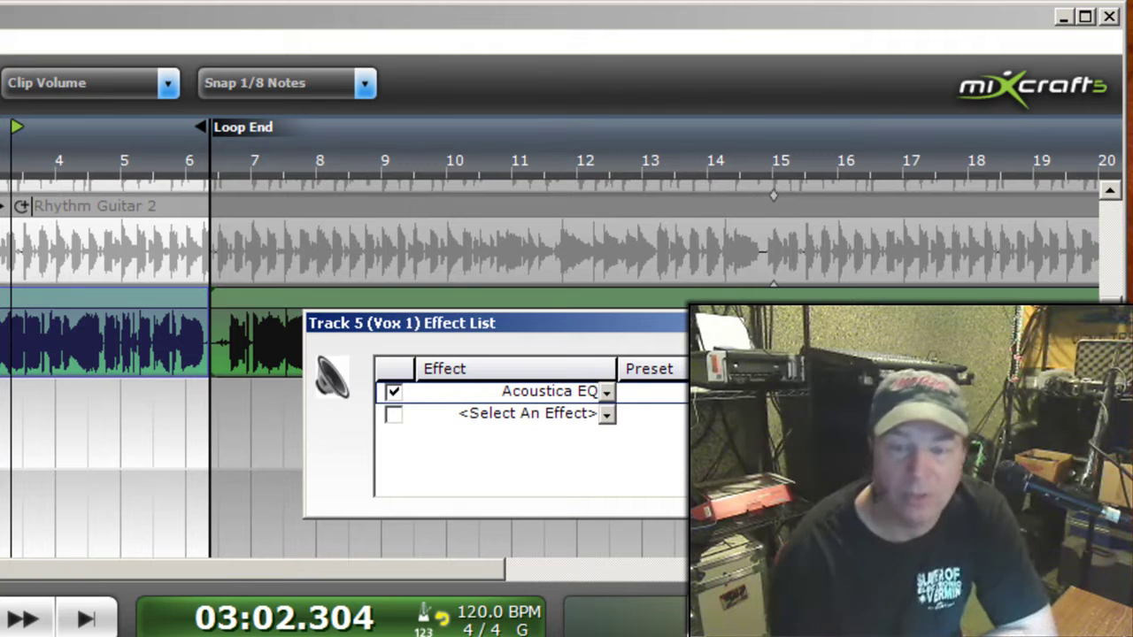
{"action": "left_click_drag", "start_coordinate": [704, 324], "coordinate": [732, 205]}
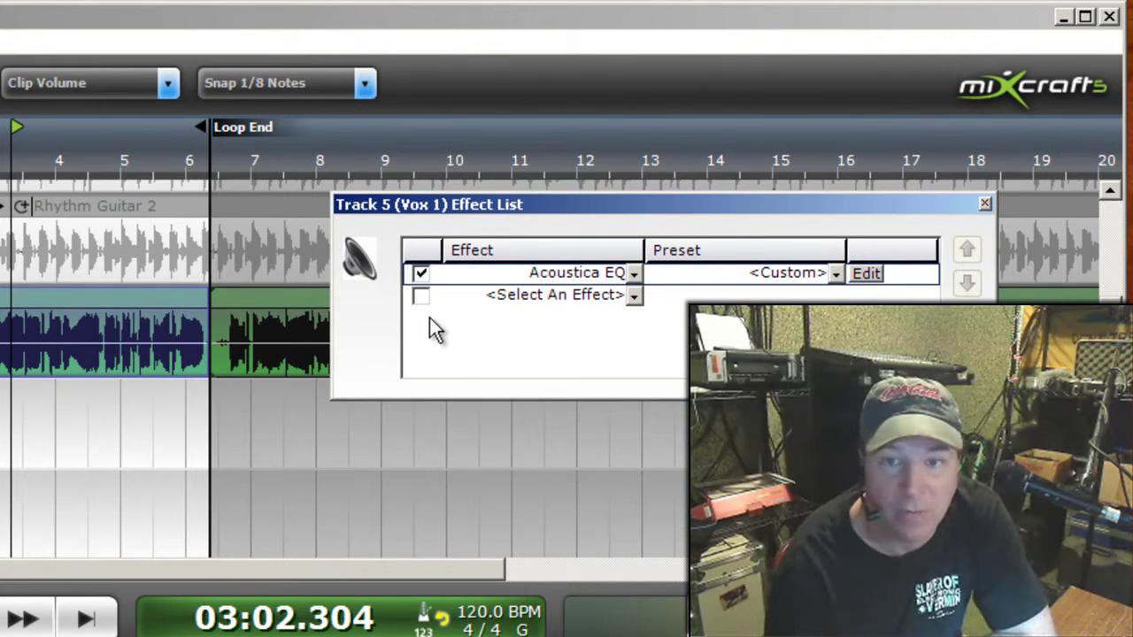
{"action": "left_click", "coordinate": [633, 297]}
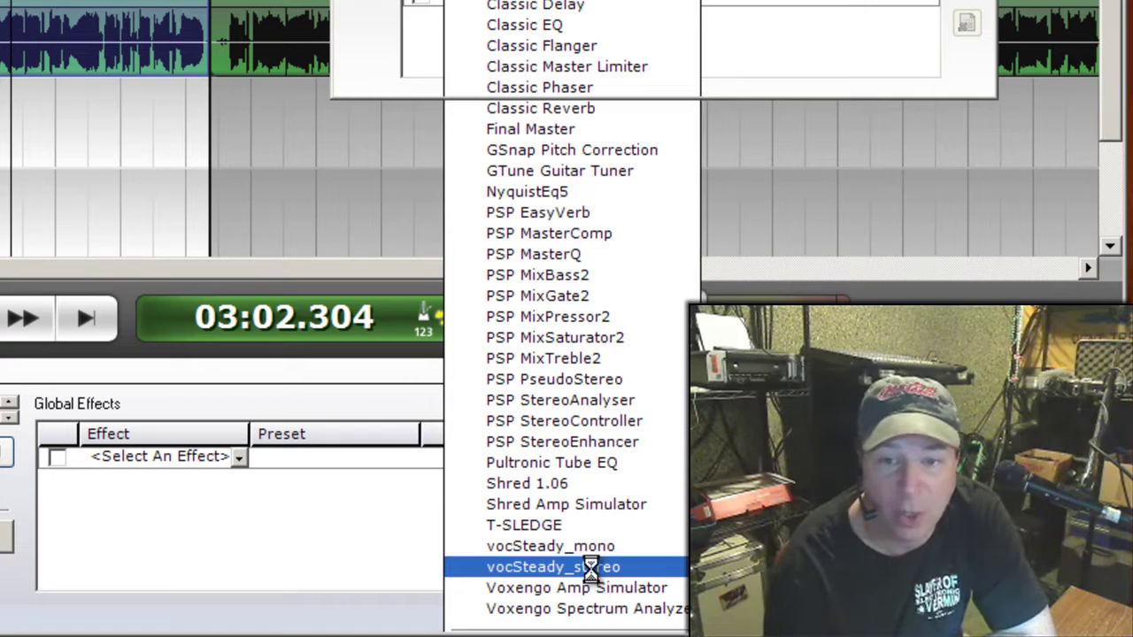
{"action": "left_click", "coordinate": [591, 569]}
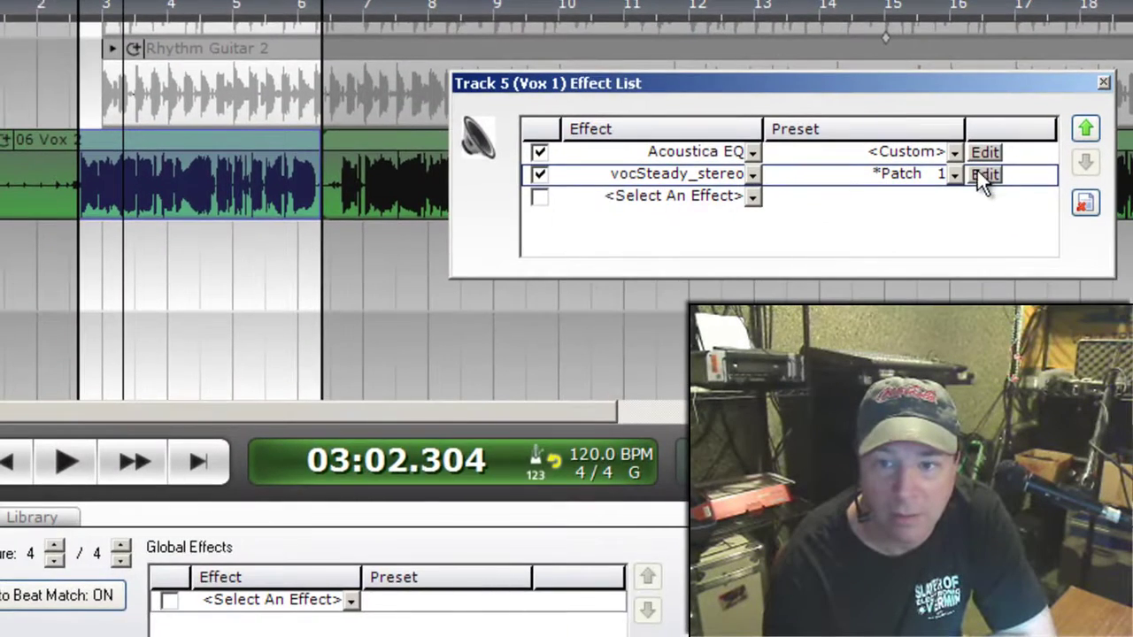
{"action": "left_click", "coordinate": [982, 174]}
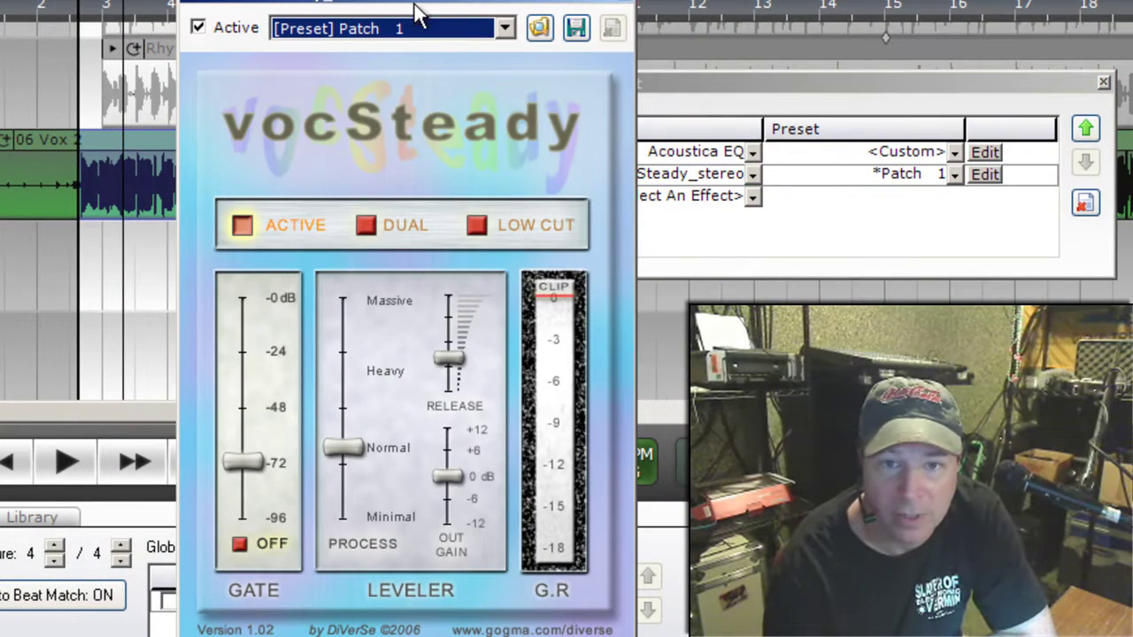
{"action": "left_click_drag", "start_coordinate": [414, 4], "coordinate": [617, 0]}
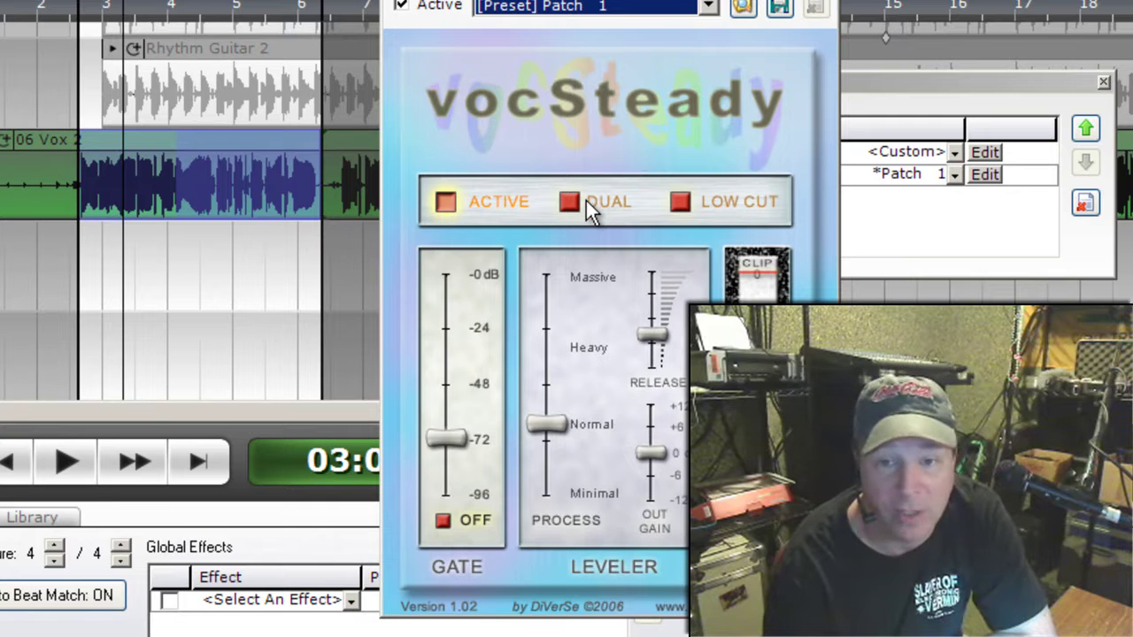
Enable Dual and Low Cut in vocSteady with the output gain raised to about +5 dB, and audition the vocal loop
{"action": "left_click", "coordinate": [569, 204]}
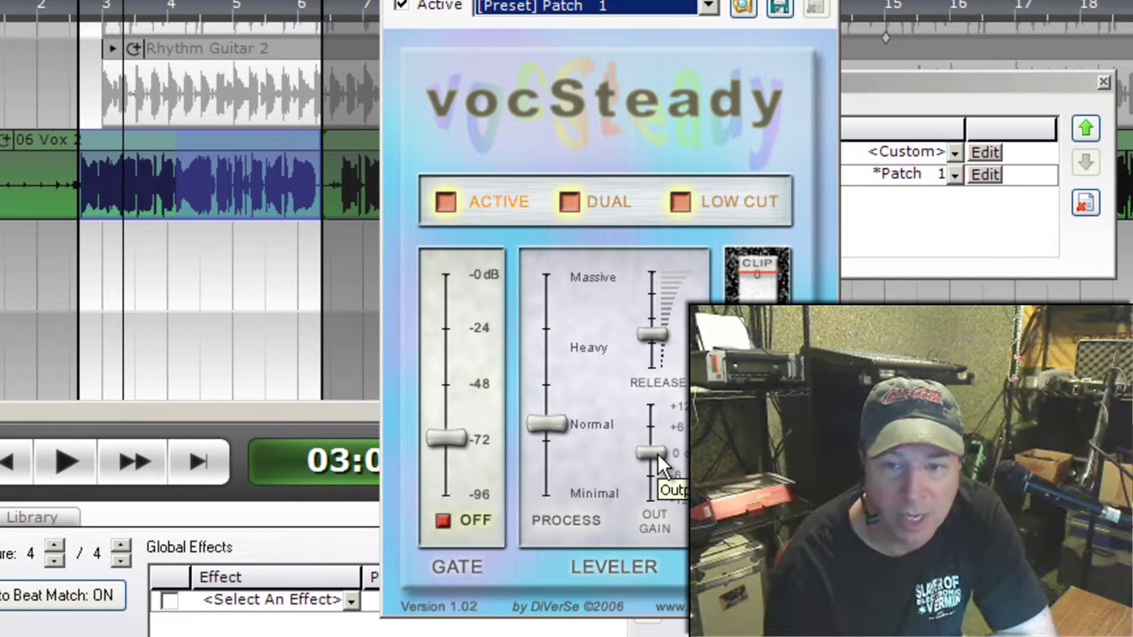
{"action": "left_click_drag", "start_coordinate": [664, 464], "coordinate": [666, 409]}
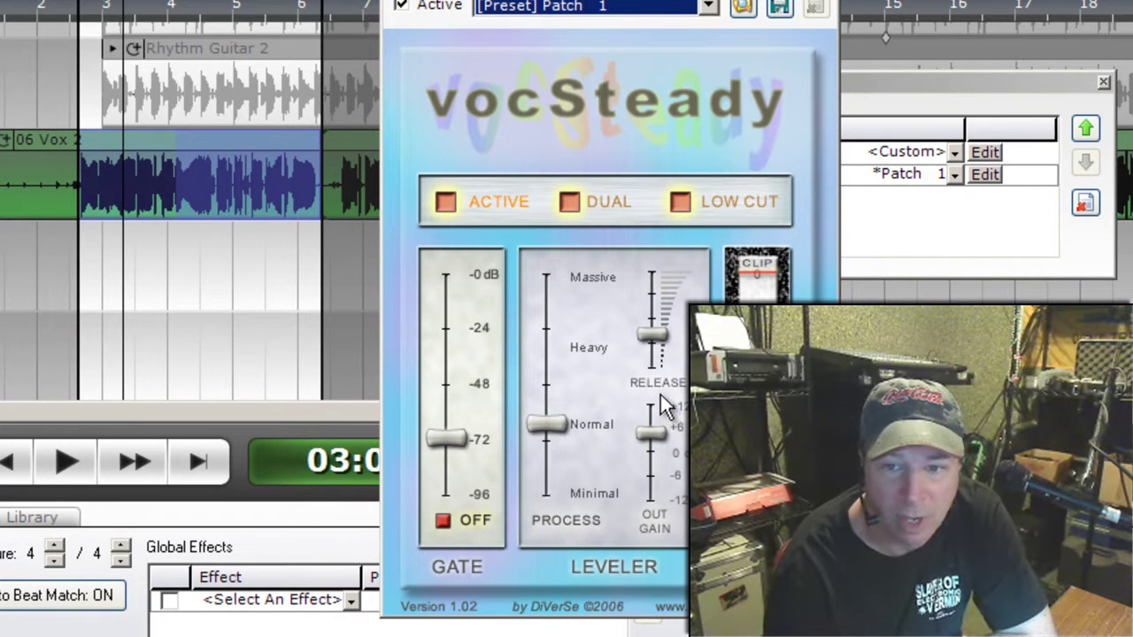
{"action": "left_click", "coordinate": [825, 0]}
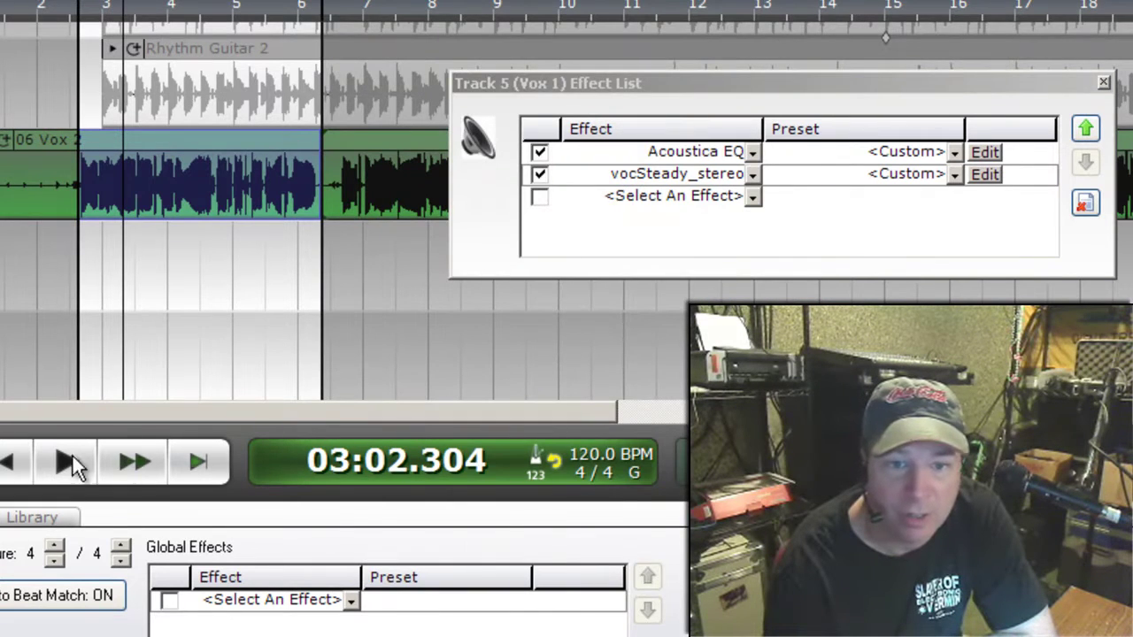
{"action": "left_click", "coordinate": [63, 456]}
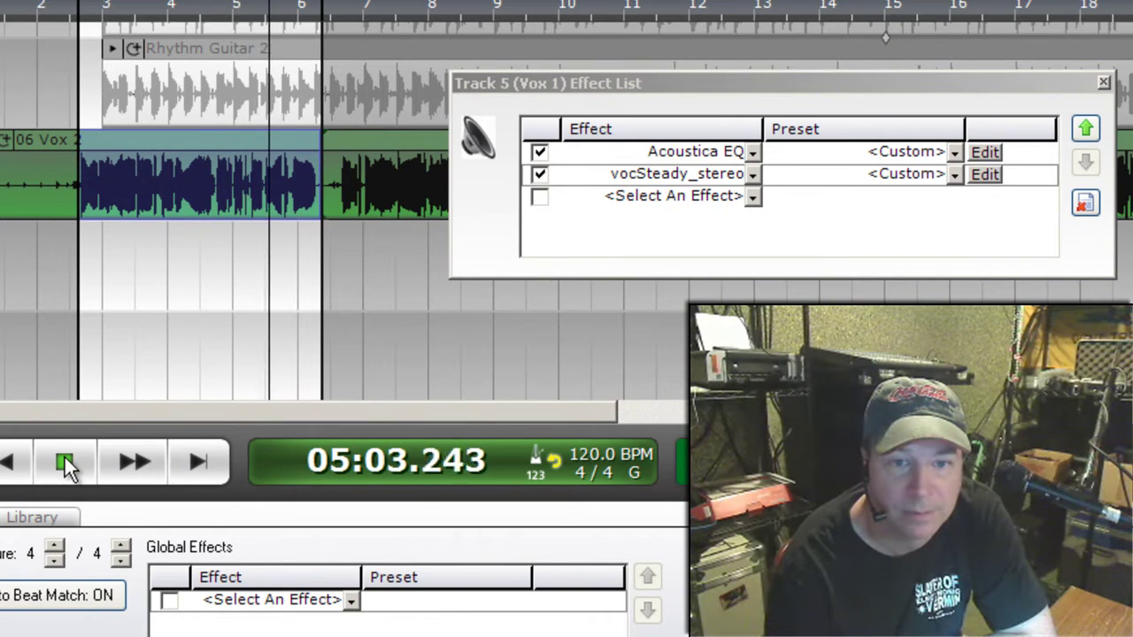
{"action": "left_click", "coordinate": [66, 460]}
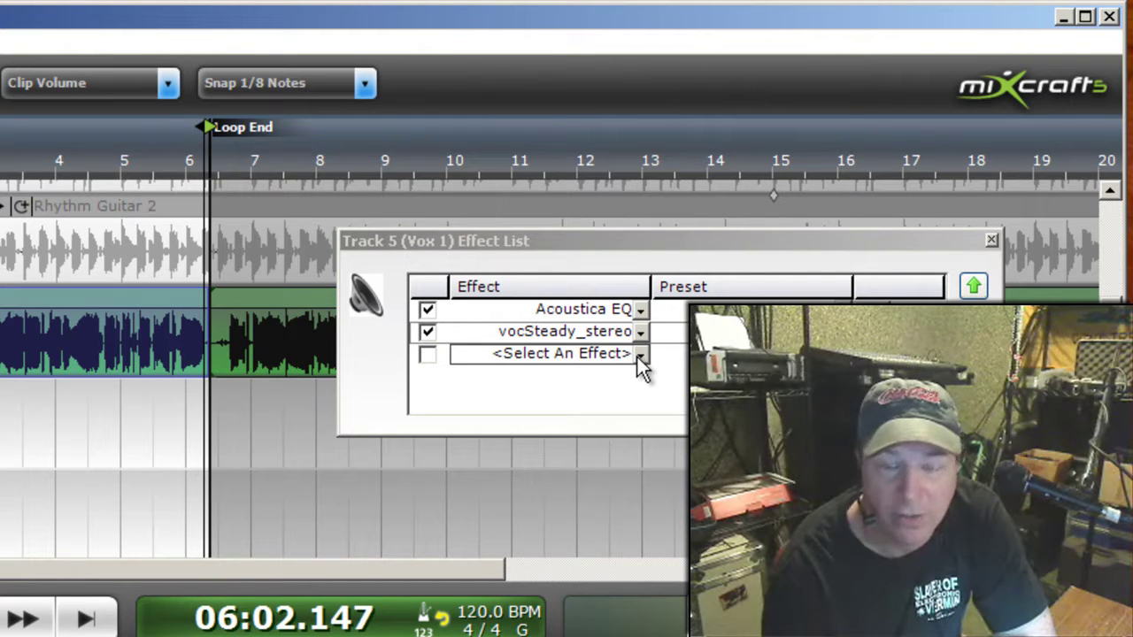
Add Classic Chorus with the Vocal Spread preset as the third effect on the Vox 1 track and audition the loop
{"action": "left_click", "coordinate": [641, 355]}
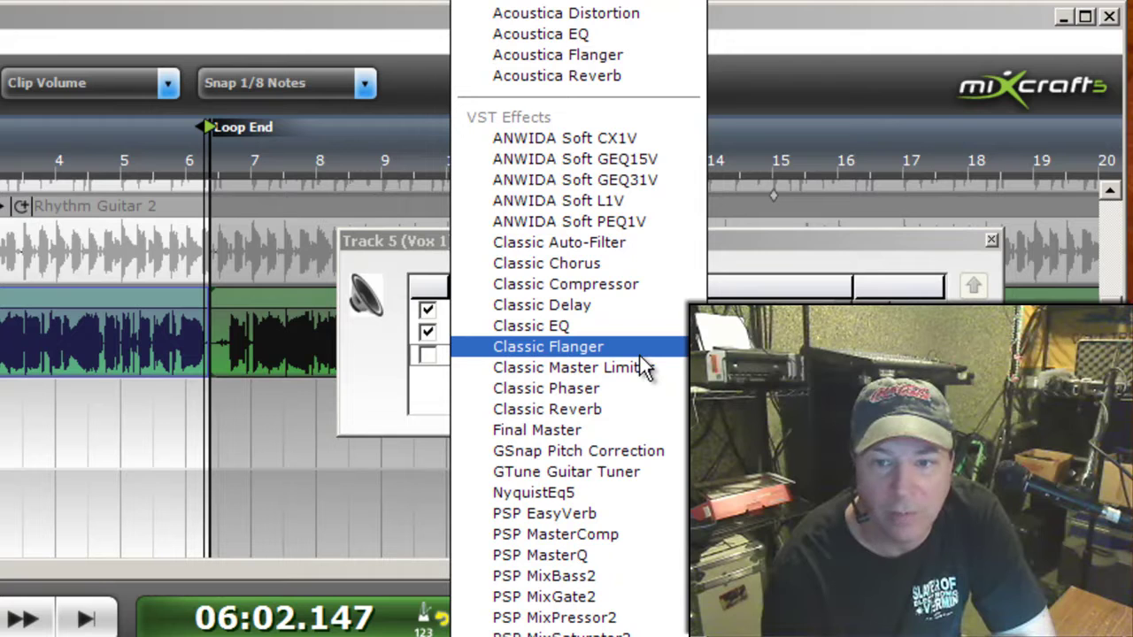
{"action": "left_click", "coordinate": [605, 272]}
{"action": "left_click", "coordinate": [842, 355]}
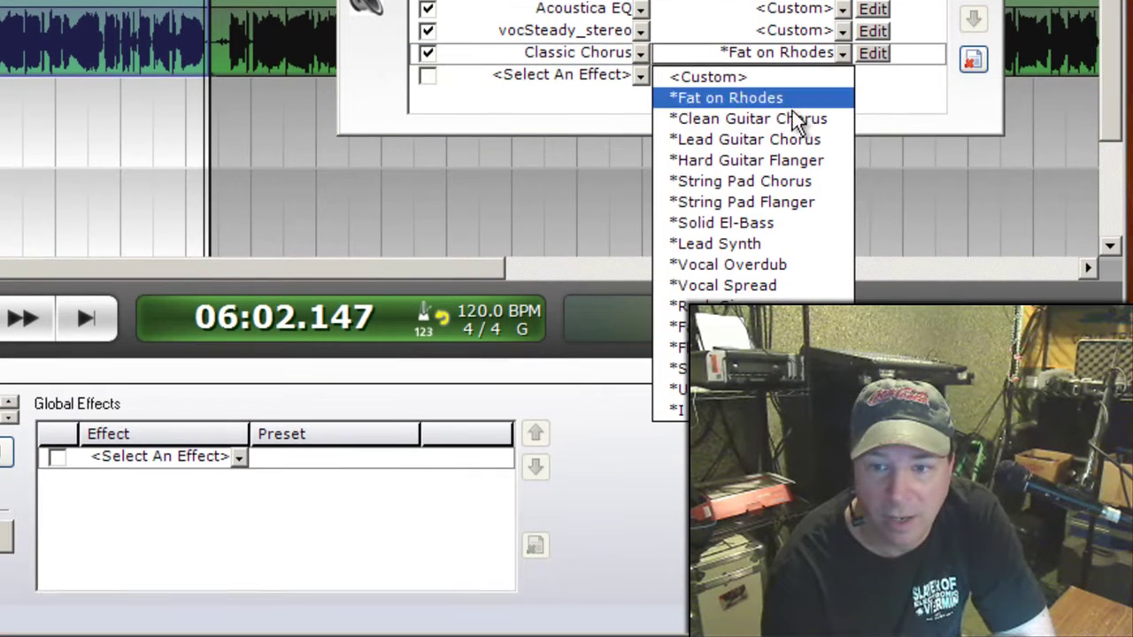
{"action": "left_click", "coordinate": [754, 285]}
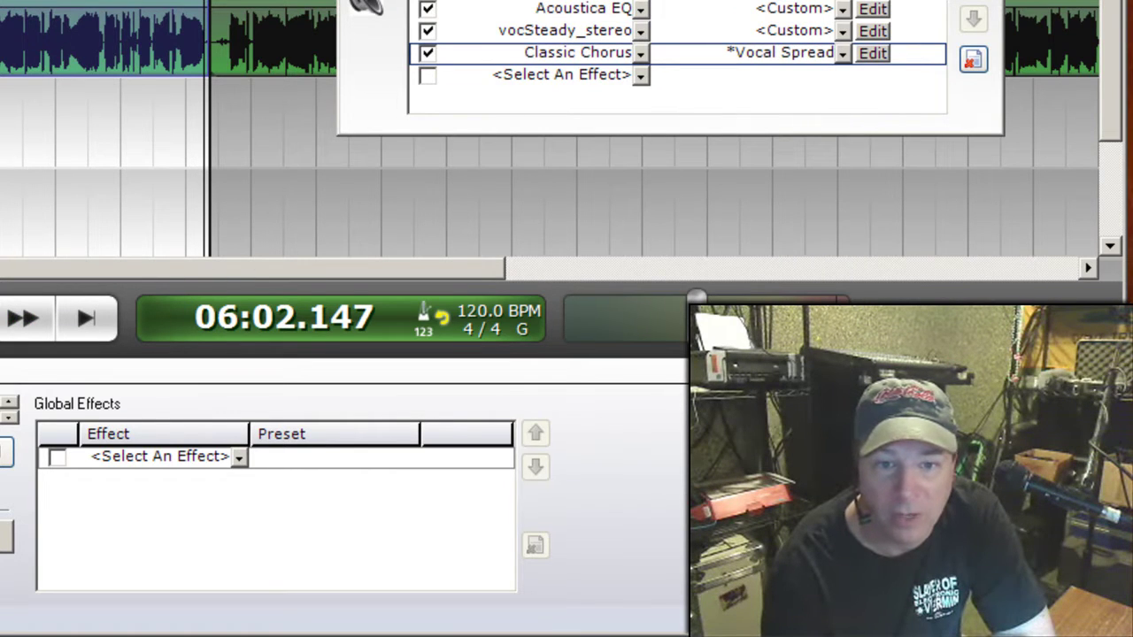
{"action": "key", "text": "space"}
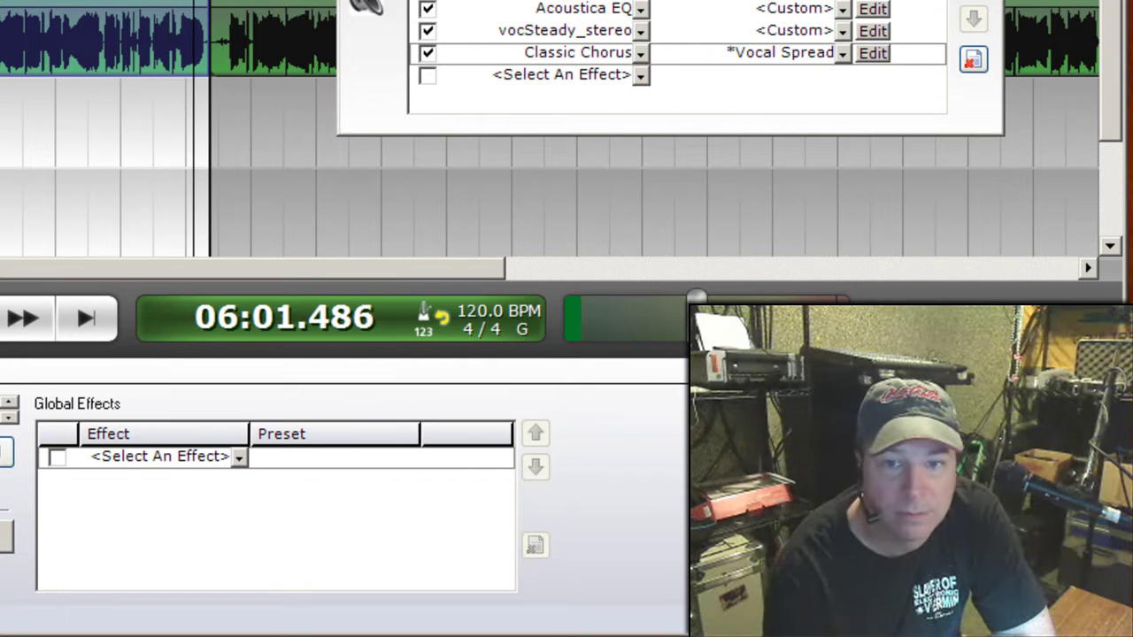
Replace Classic Chorus with PSP PseudoStereo, choose its over heads 2 preset and audition the vocal loop
{"action": "left_click", "coordinate": [637, 74]}
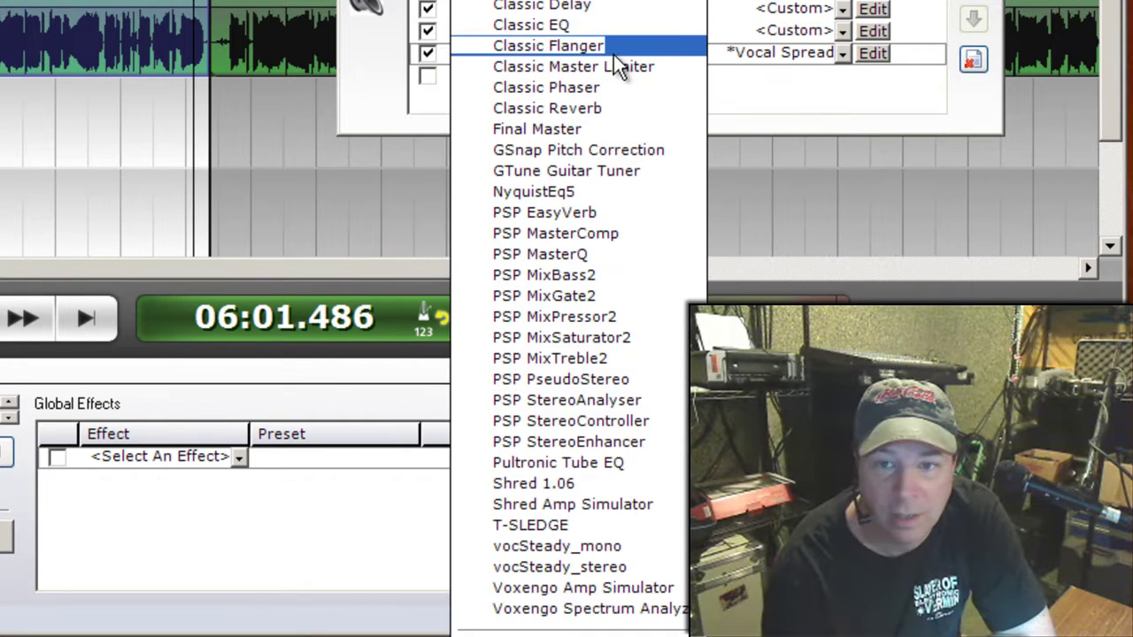
{"action": "left_click", "coordinate": [582, 386]}
{"action": "left_click", "coordinate": [867, 53]}
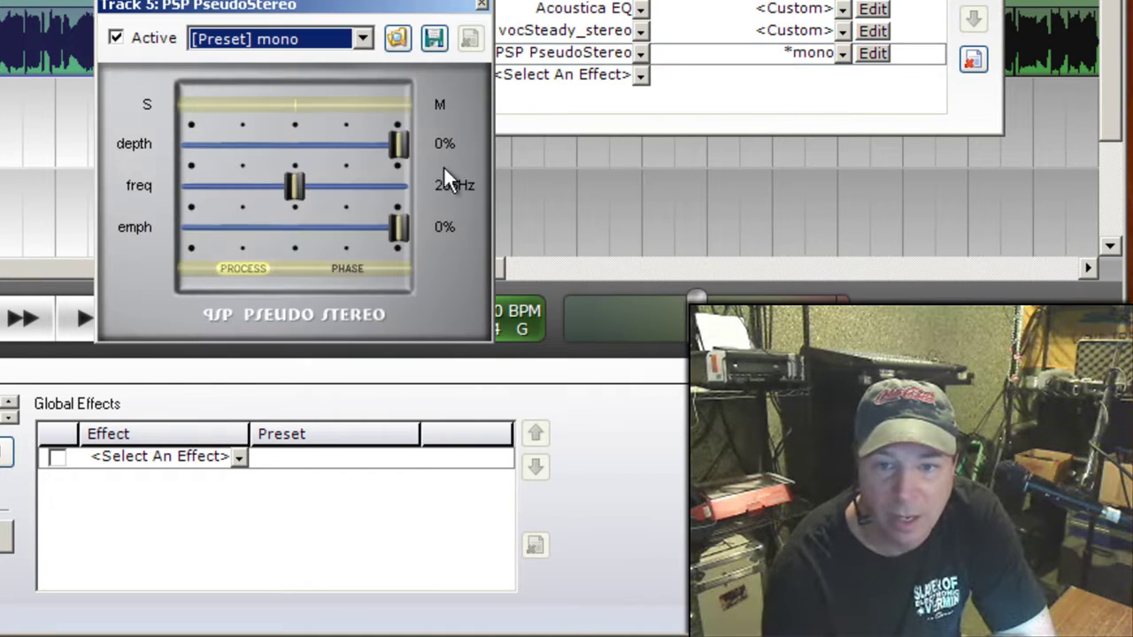
{"action": "left_click", "coordinate": [361, 39]}
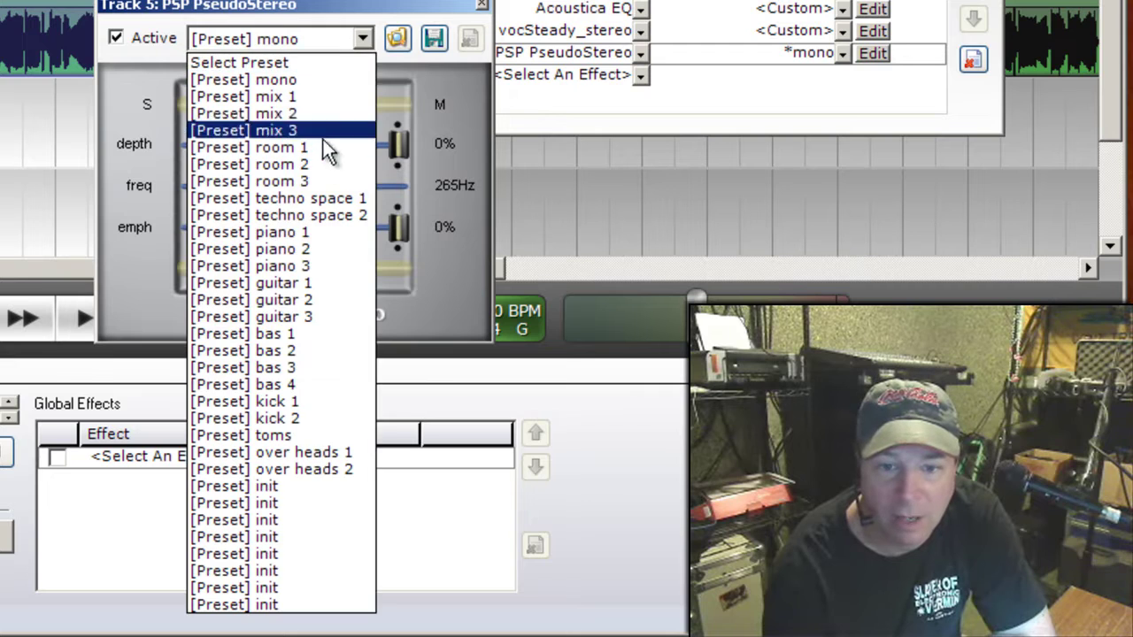
{"action": "left_click", "coordinate": [341, 470]}
{"action": "left_click", "coordinate": [483, 6]}
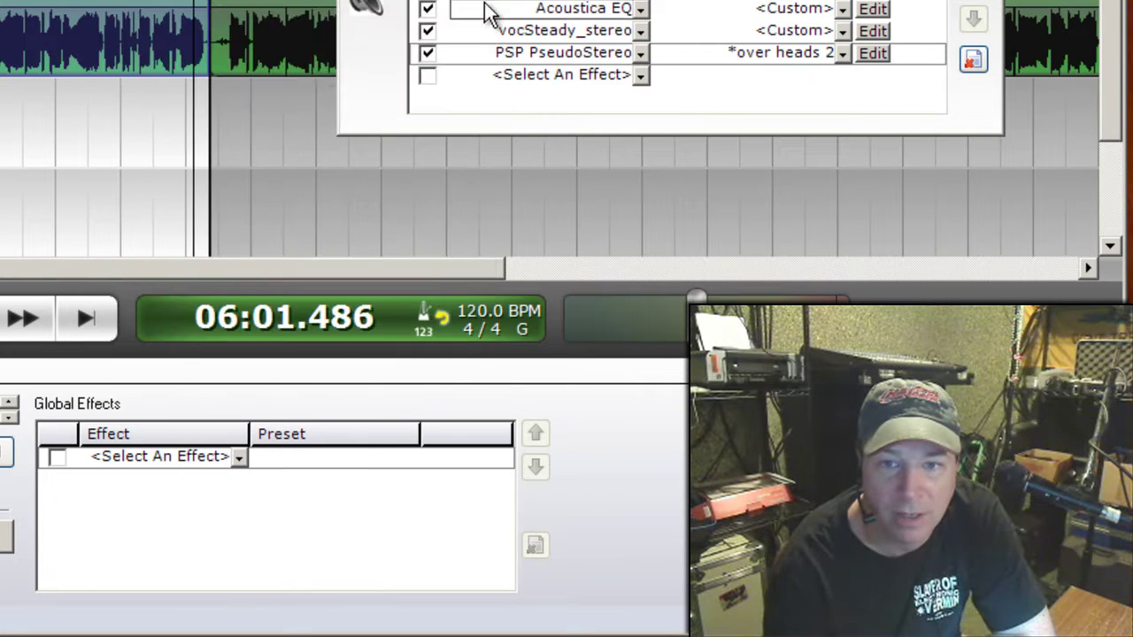
{"action": "key", "text": "space"}
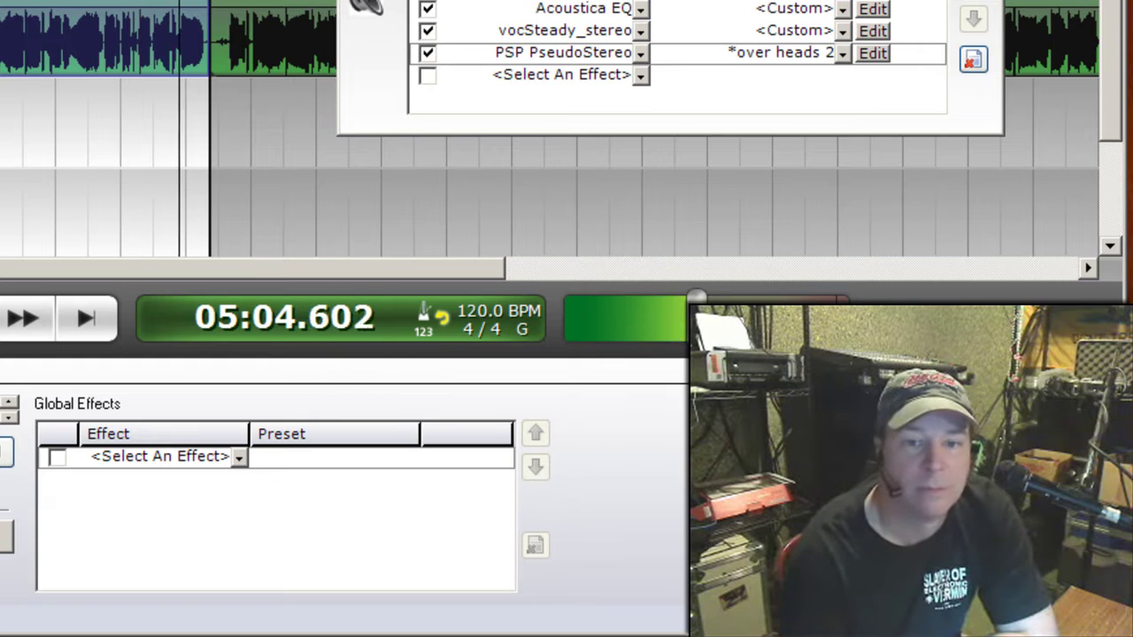
{"action": "key", "text": "space"}
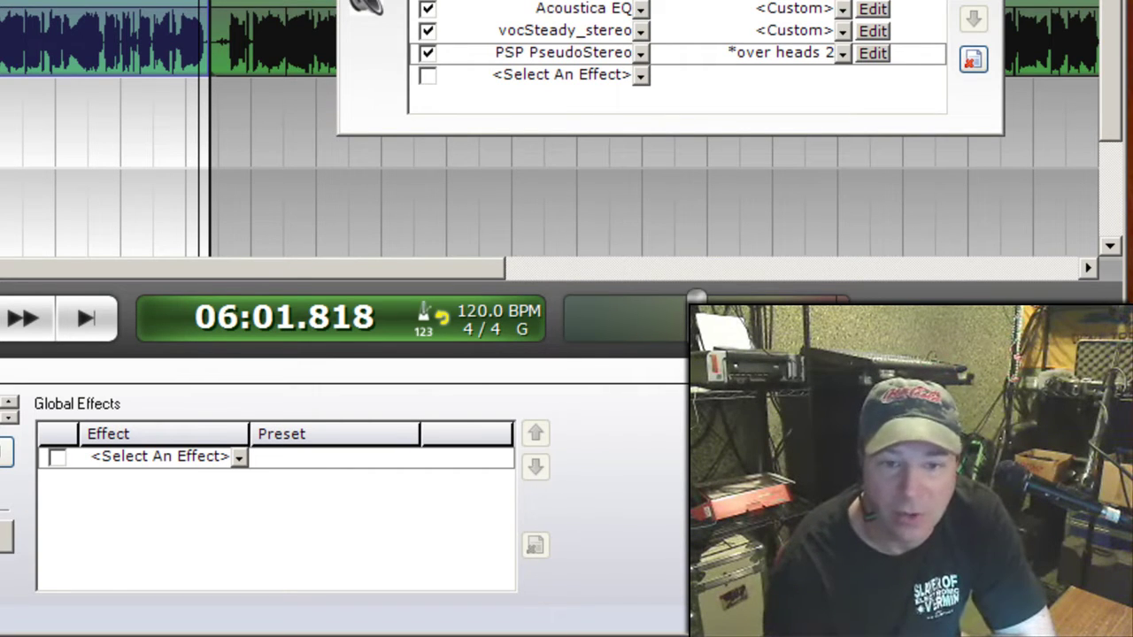
Disable the PSP PseudoStereo effect on the Vox 1 track and close its effect list
{"action": "left_click", "coordinate": [428, 53]}
{"action": "left_click", "coordinate": [291, 196]}
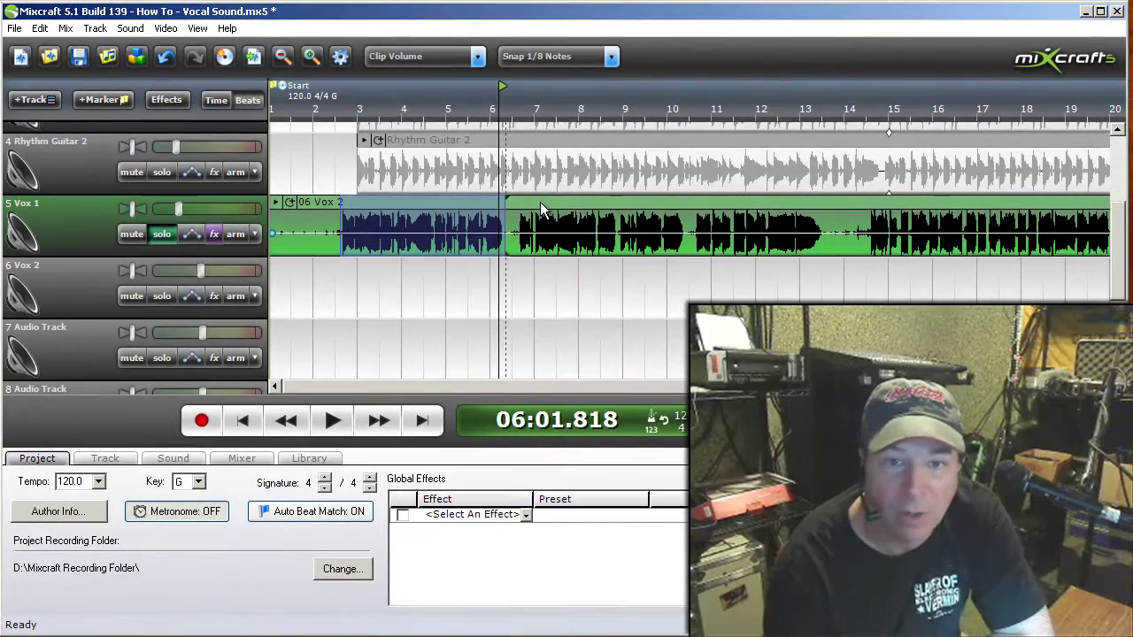
{"action": "left_click", "coordinate": [542, 210]}
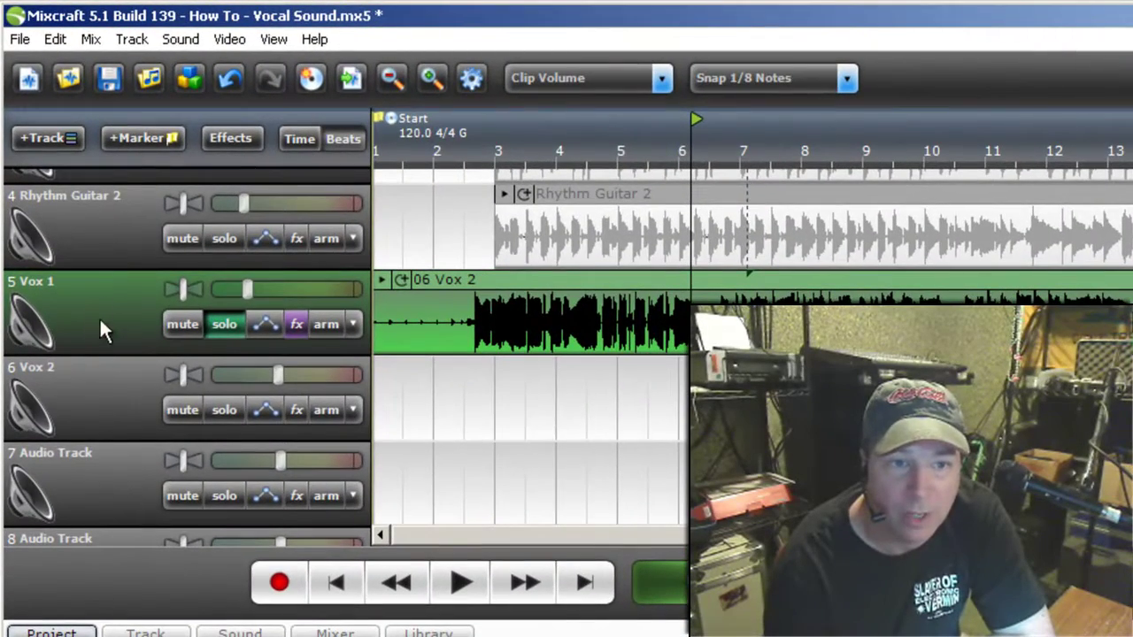
Duplicate the Vox 1 track, then pan the original fully left and the duplicate 100% right
{"action": "right_click", "coordinate": [110, 318]}
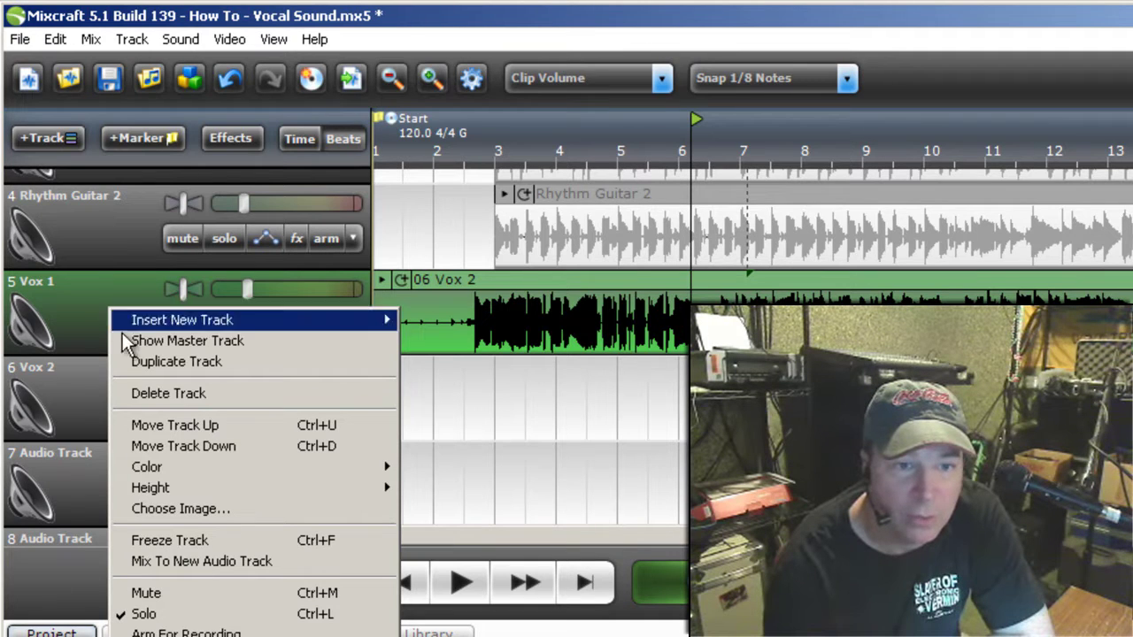
{"action": "left_click", "coordinate": [149, 362]}
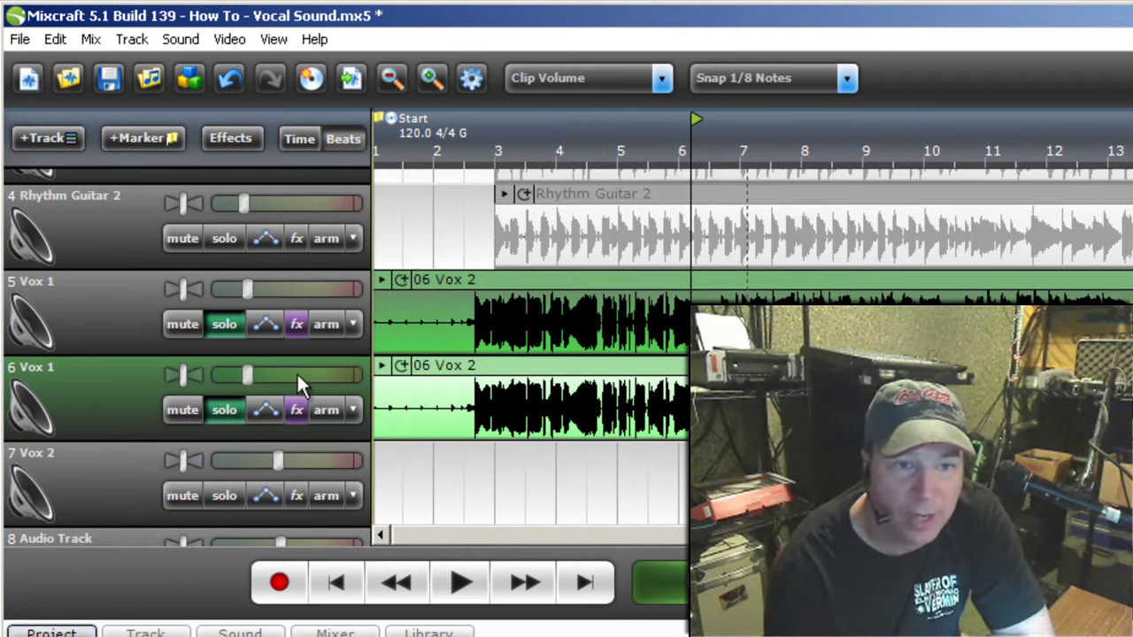
{"action": "left_click_drag", "start_coordinate": [181, 285], "coordinate": [91, 331]}
{"action": "left_click_drag", "start_coordinate": [183, 377], "coordinate": [295, 380]}
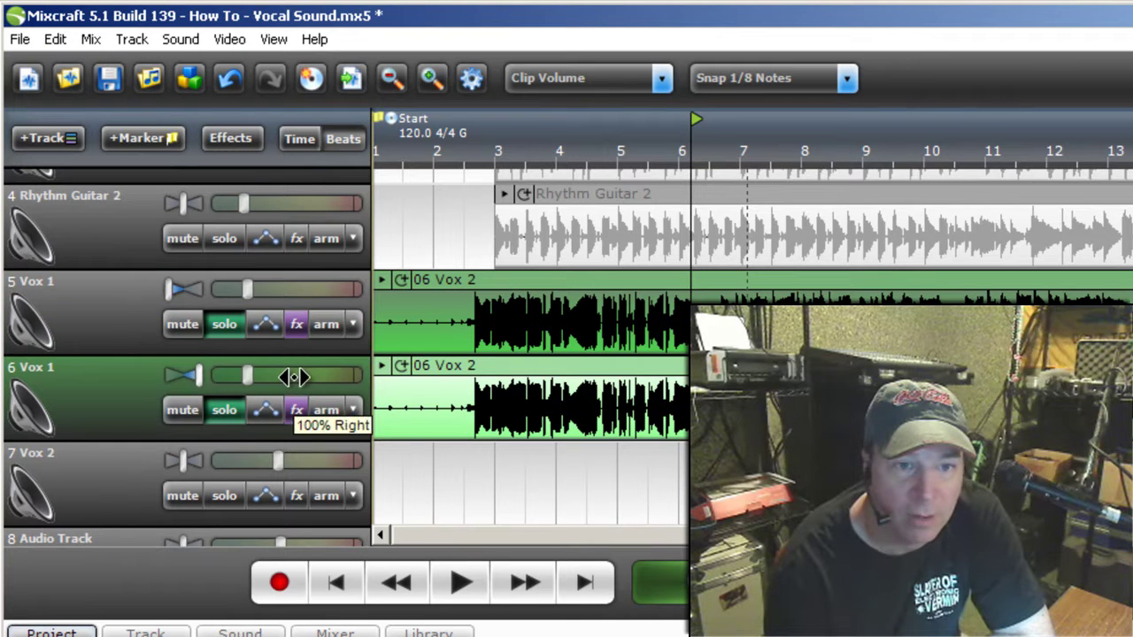
Set snapping to Snap Off and shift the vocal clip on the duplicate Vox 1 track slightly later than the original
{"action": "left_click", "coordinate": [387, 238]}
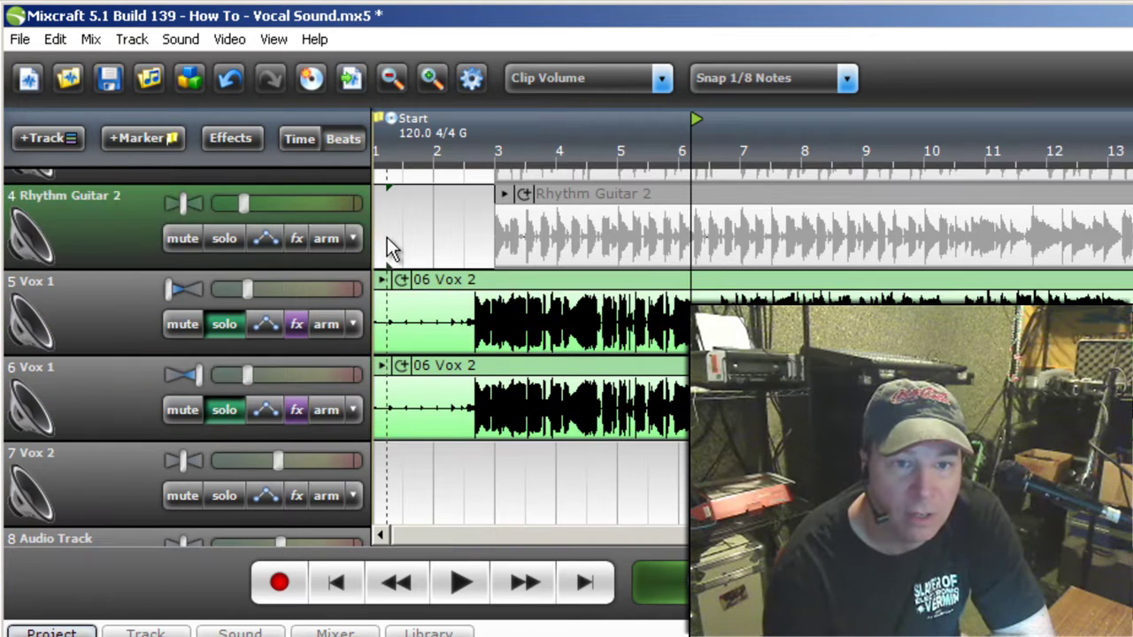
{"action": "scroll", "coordinate": [387, 237], "scroll_direction": "up", "scroll_amount": 5}
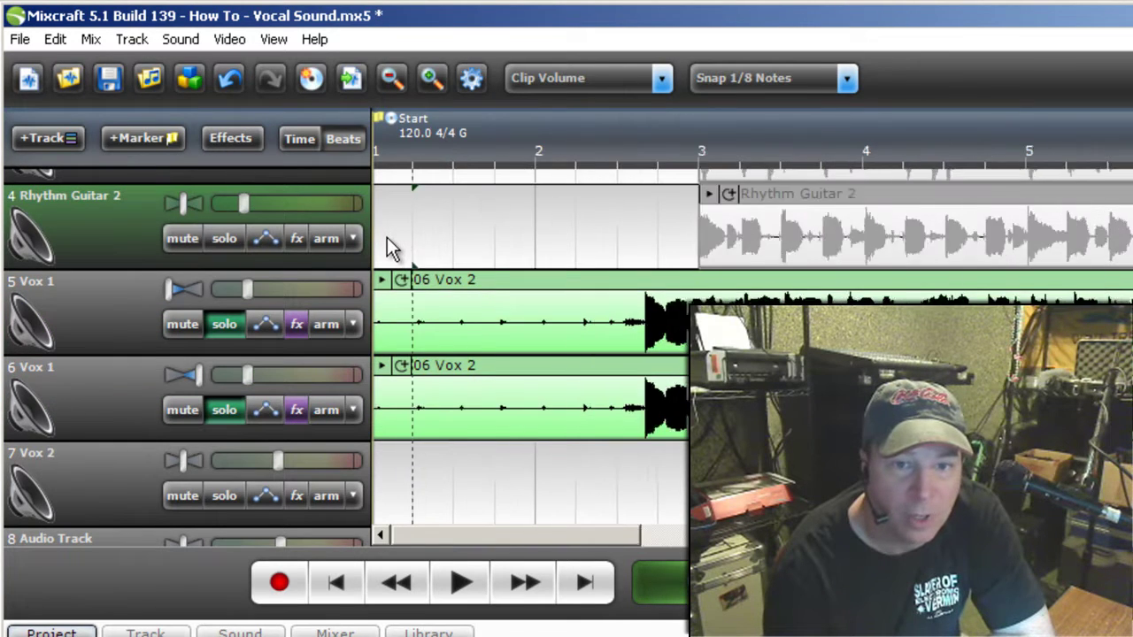
{"action": "left_click", "coordinate": [462, 370]}
{"action": "left_click_drag", "start_coordinate": [462, 373], "coordinate": [476, 379]}
{"action": "left_click", "coordinate": [747, 79]}
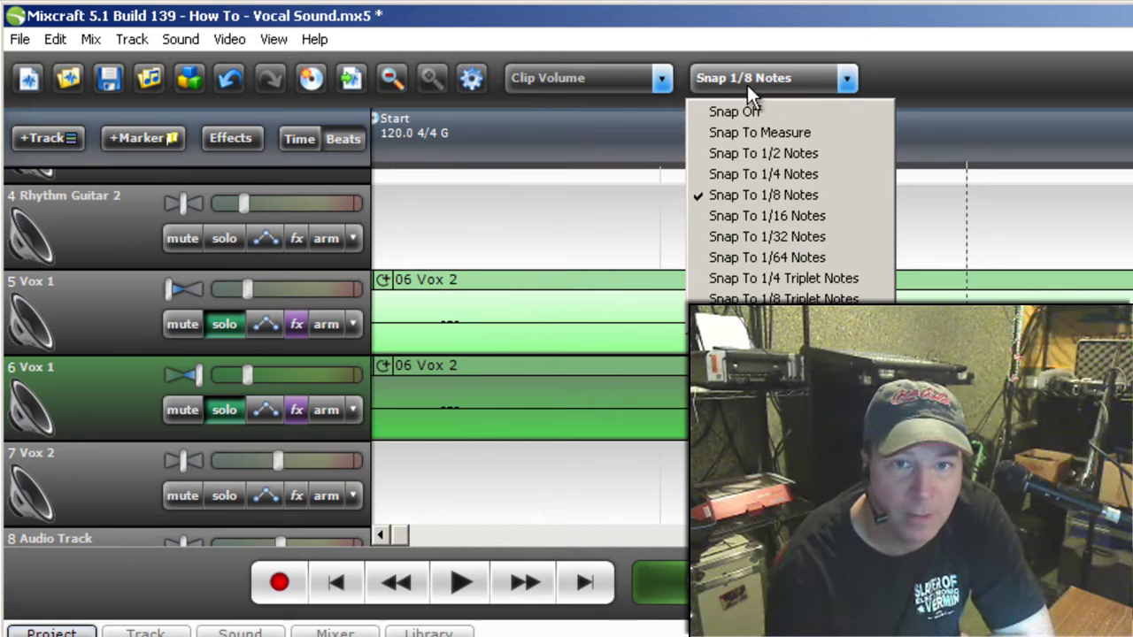
{"action": "left_click", "coordinate": [748, 113]}
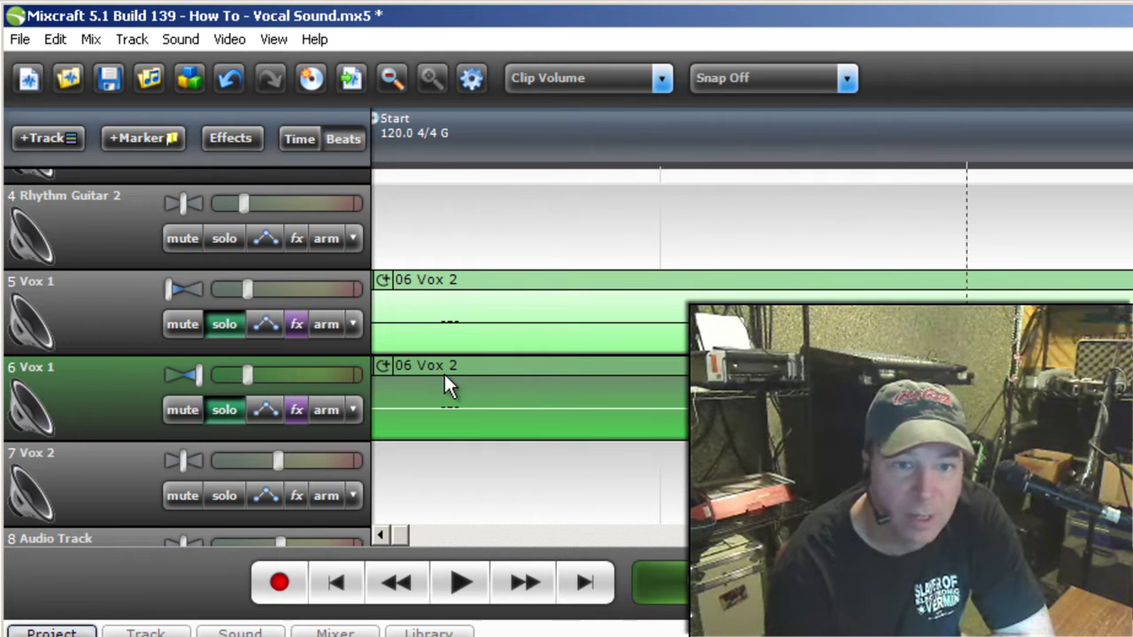
{"action": "left_click_drag", "start_coordinate": [456, 368], "coordinate": [473, 365]}
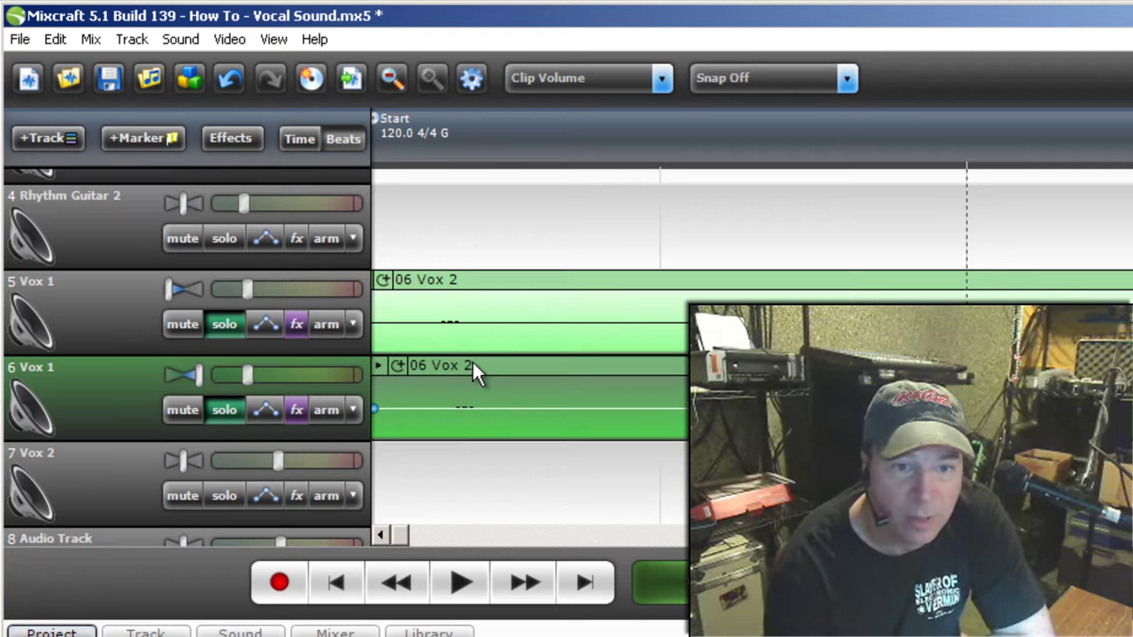
{"action": "left_click", "coordinate": [389, 535]}
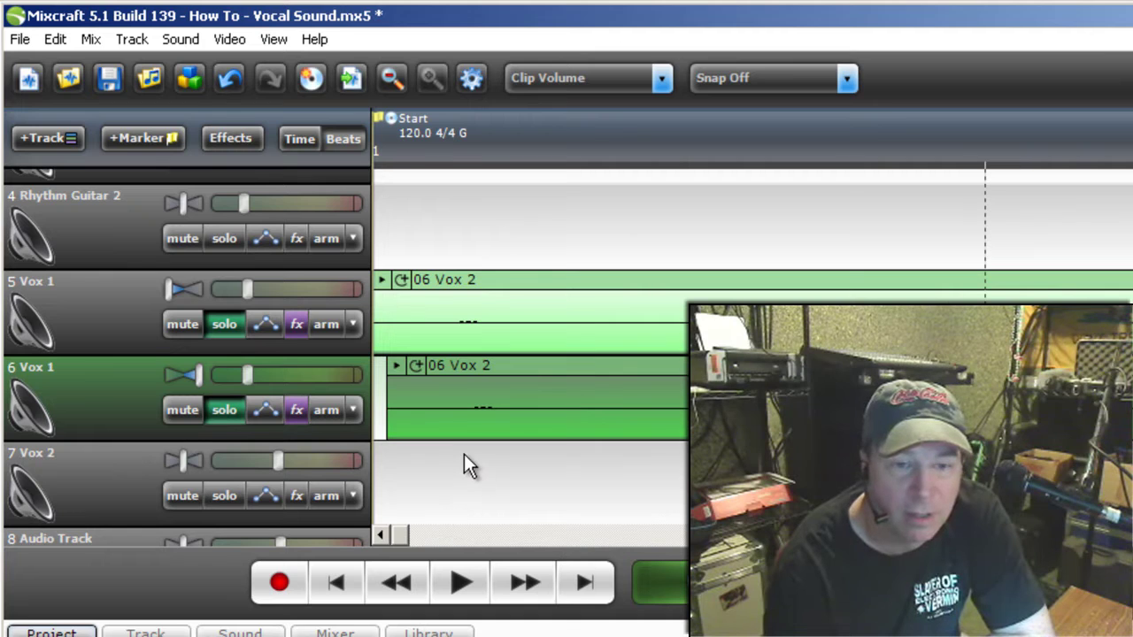
{"action": "scroll", "coordinate": [450, 457], "scroll_direction": "down", "scroll_amount": 5}
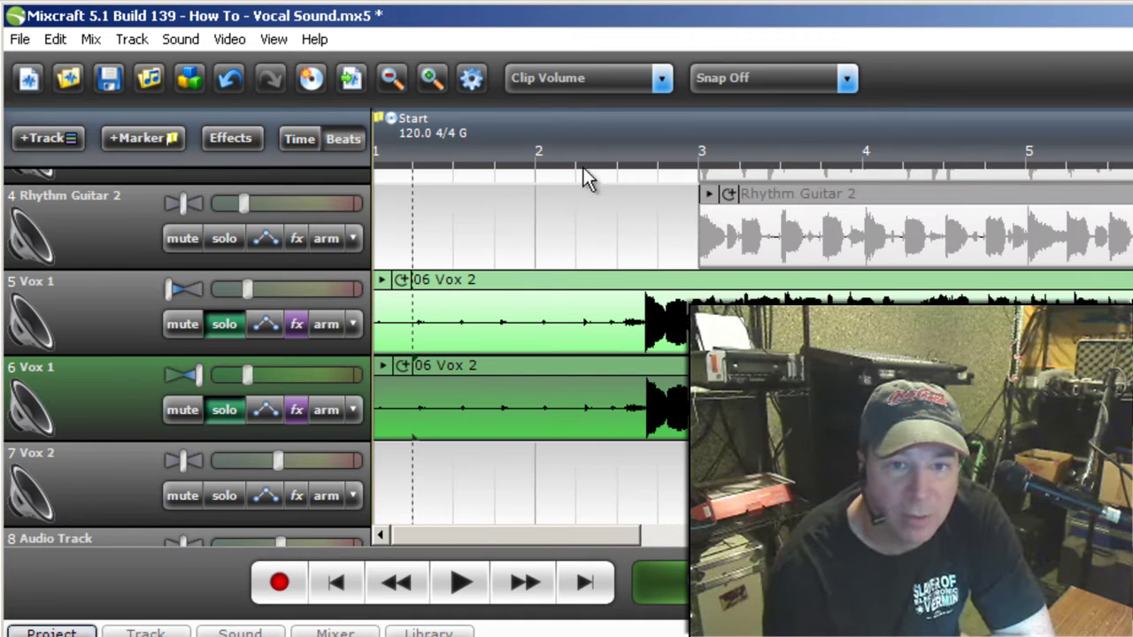
Place the playhead just before the first vocal phrase and audition the two offset Vox 1 tracks
{"action": "left_click", "coordinate": [633, 146]}
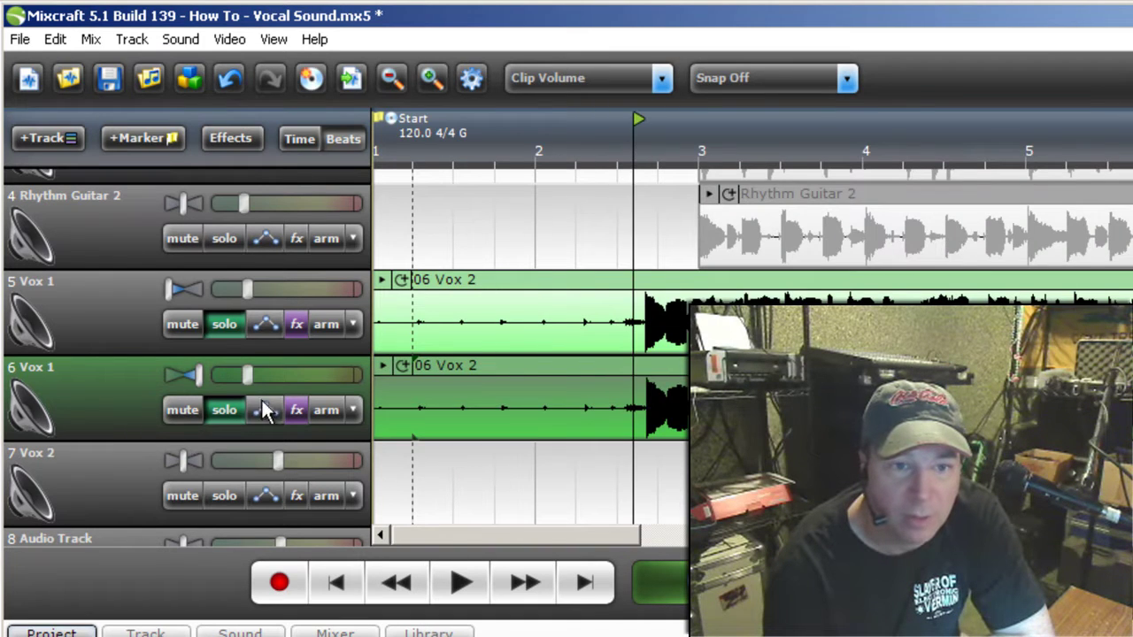
{"action": "left_click", "coordinate": [459, 584]}
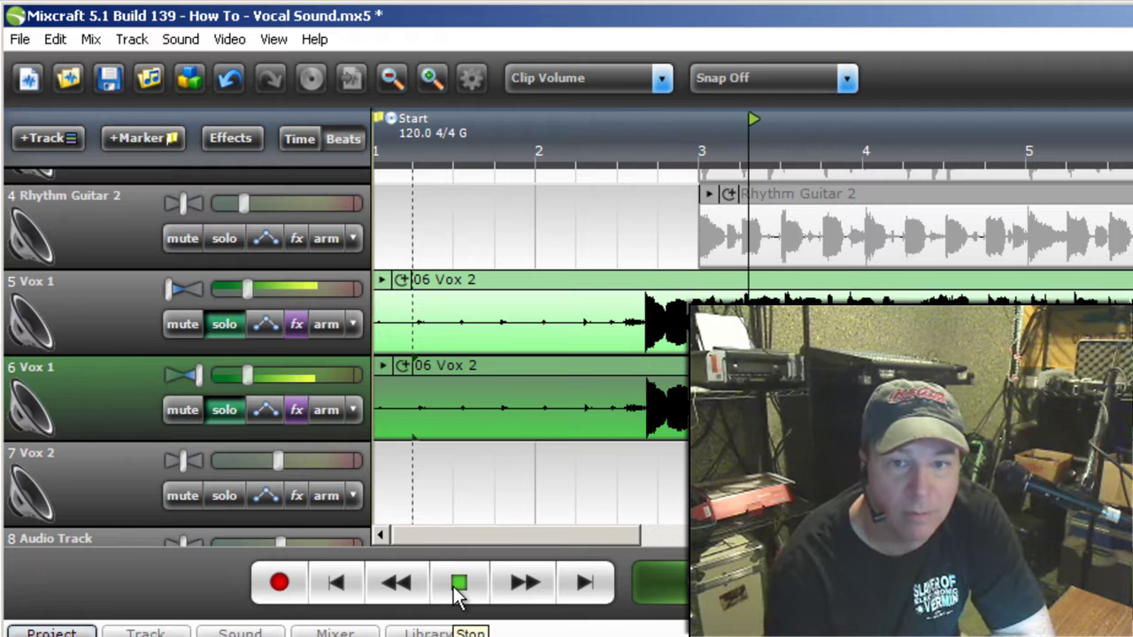
{"action": "left_click", "coordinate": [458, 594]}
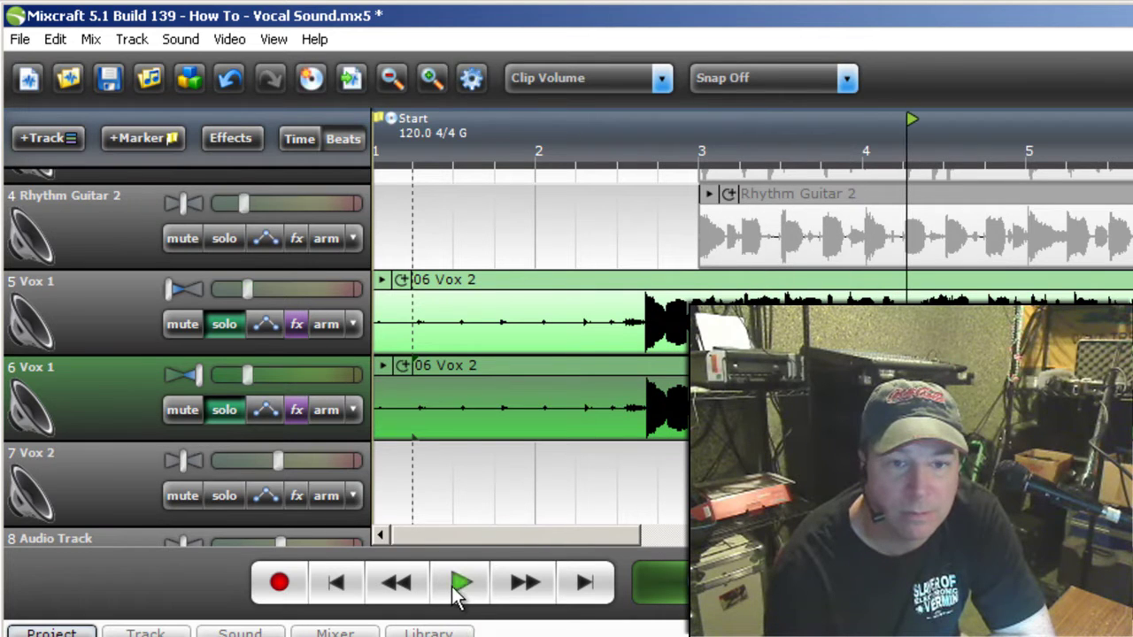
Nudge the duplicate vocal clip a little further later, audition both tracks and return the playhead to the start
{"action": "left_click_drag", "start_coordinate": [502, 369], "coordinate": [507, 371]}
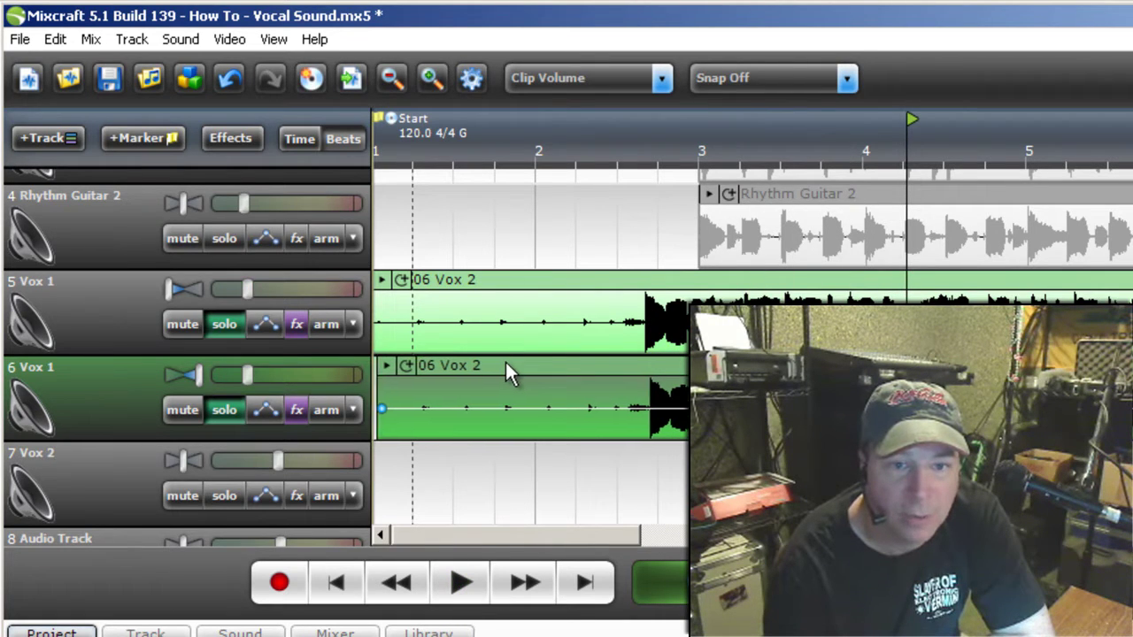
{"action": "left_click", "coordinate": [462, 577]}
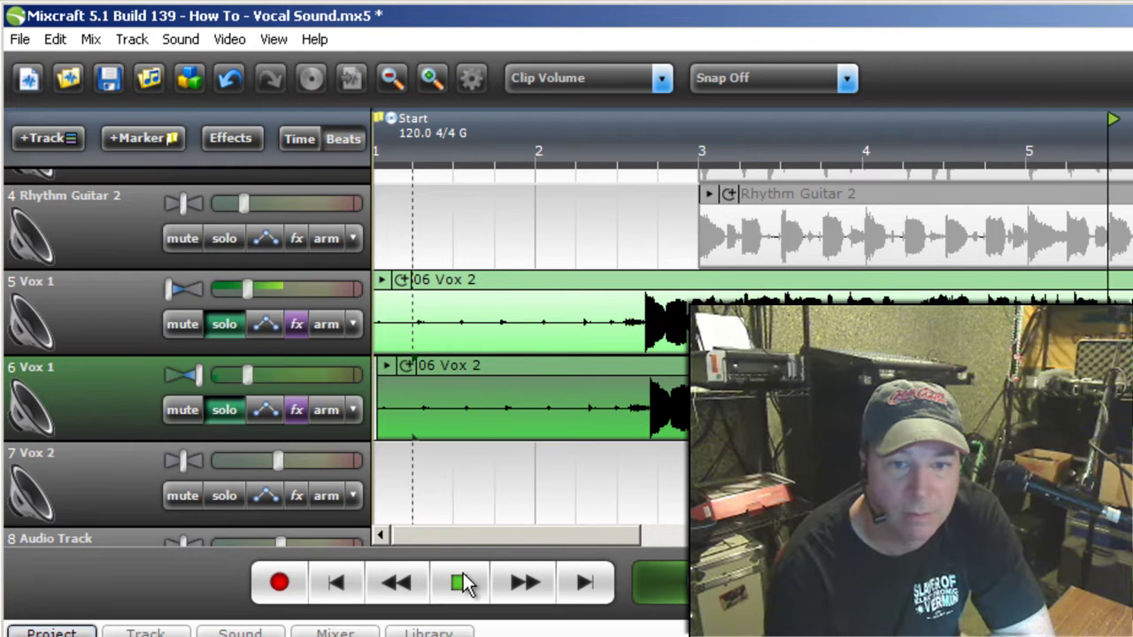
{"action": "left_click", "coordinate": [463, 577]}
{"action": "left_click", "coordinate": [349, 578]}
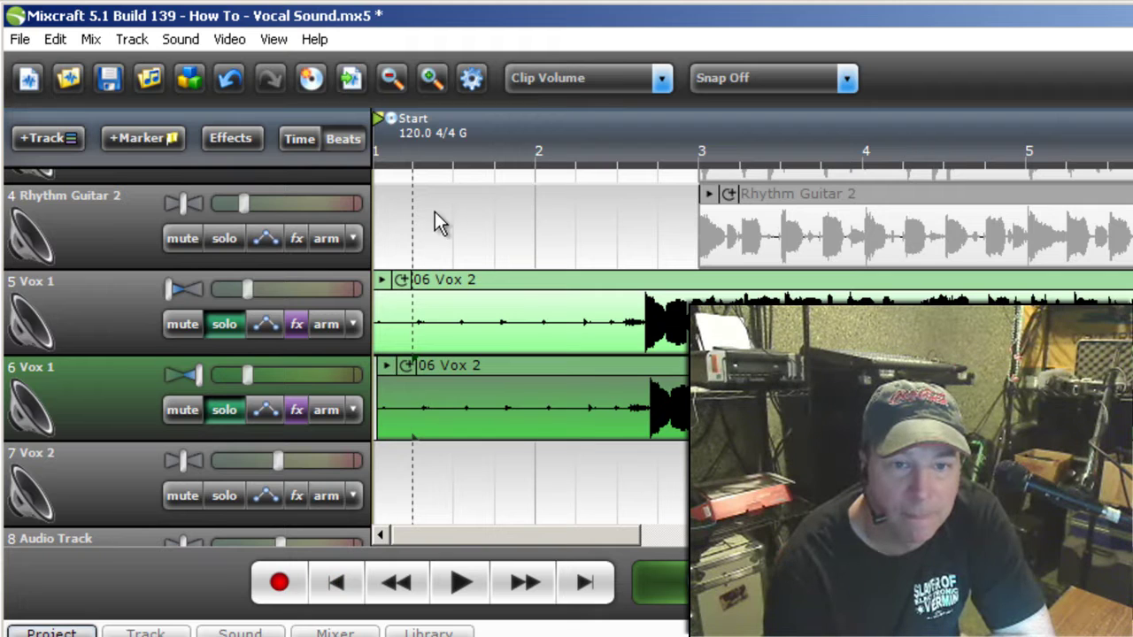
Delete the vocal clip from the duplicate Vox 1 track
{"action": "mouse_move", "coordinate": [398, 345]}
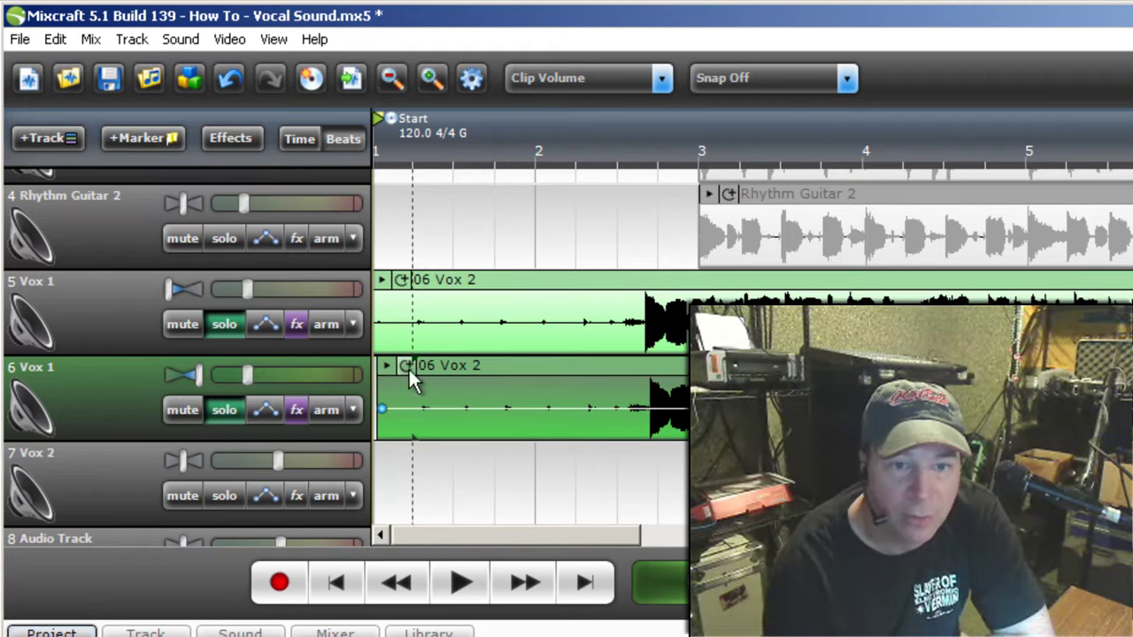
{"action": "left_click", "coordinate": [446, 370]}
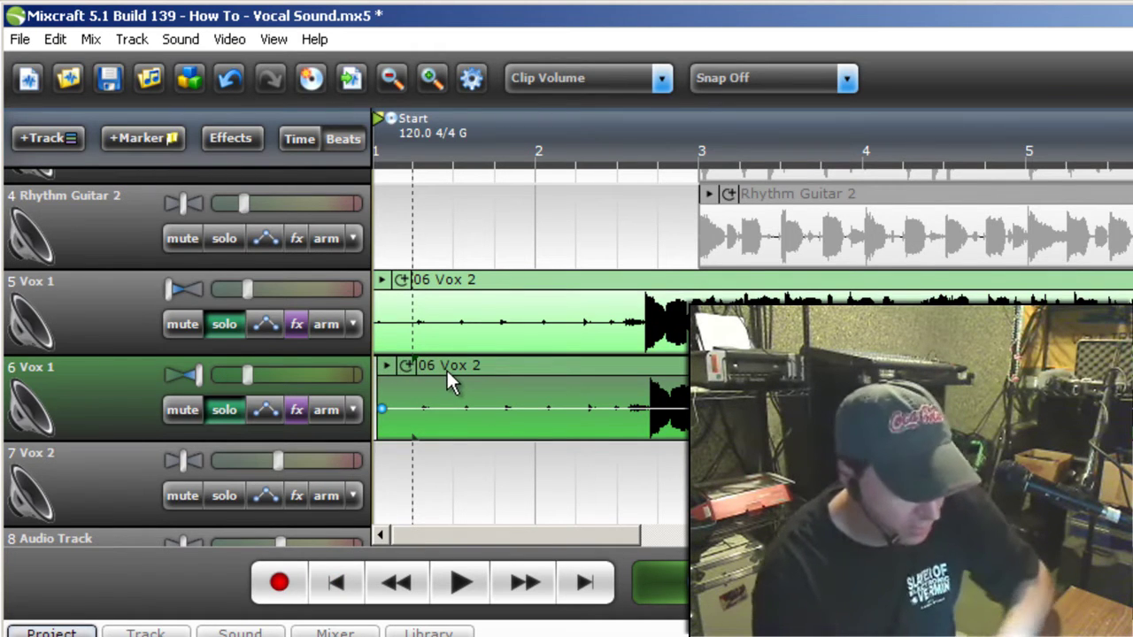
{"action": "key", "text": "Delete"}
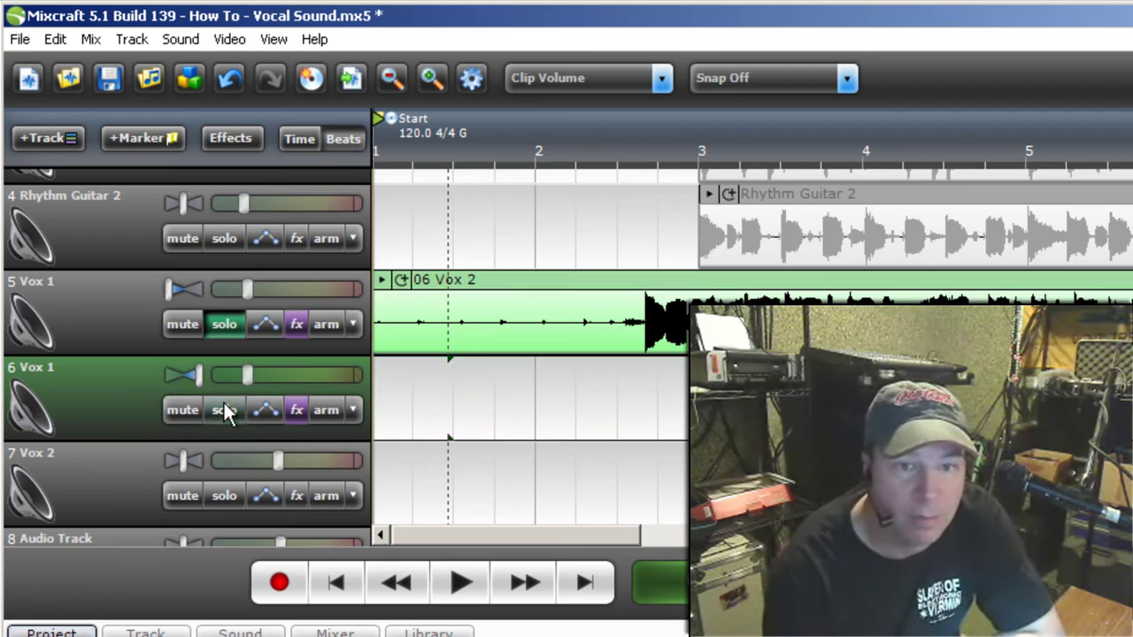
Re-enable PSP PseudoStereo on the original Vox 1 track and select the vocal phrase from about measure 2.6 to measure 6
{"action": "left_click", "coordinate": [297, 324]}
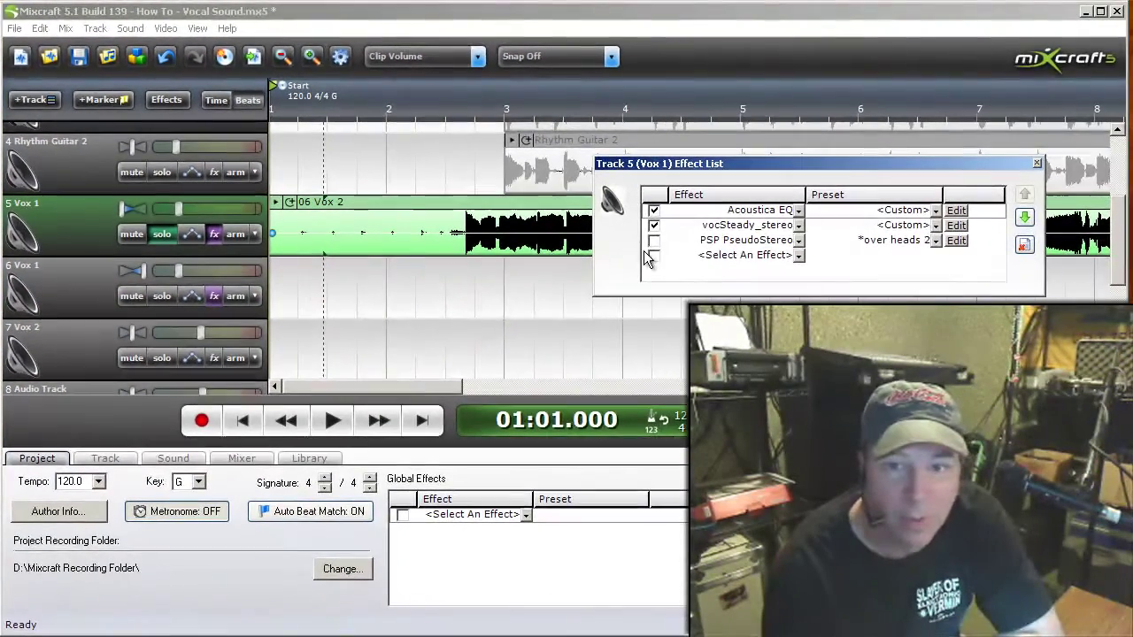
{"action": "left_click", "coordinate": [735, 269]}
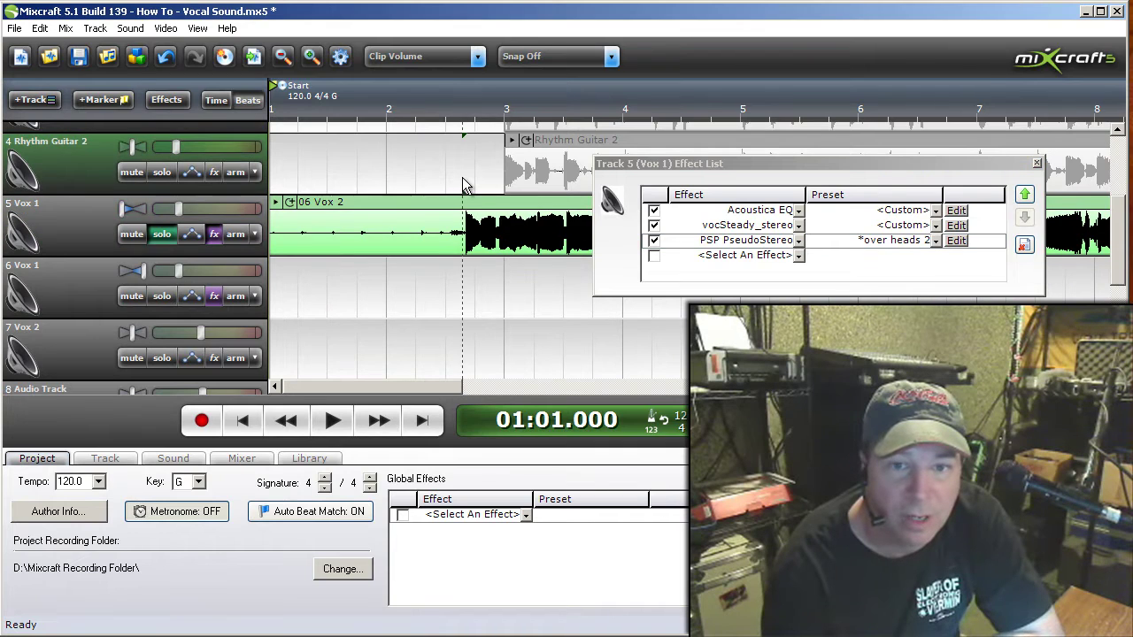
{"action": "scroll", "coordinate": [461, 177], "scroll_direction": "down", "scroll_amount": 2}
{"action": "scroll", "coordinate": [458, 191], "scroll_direction": "down", "scroll_amount": 1}
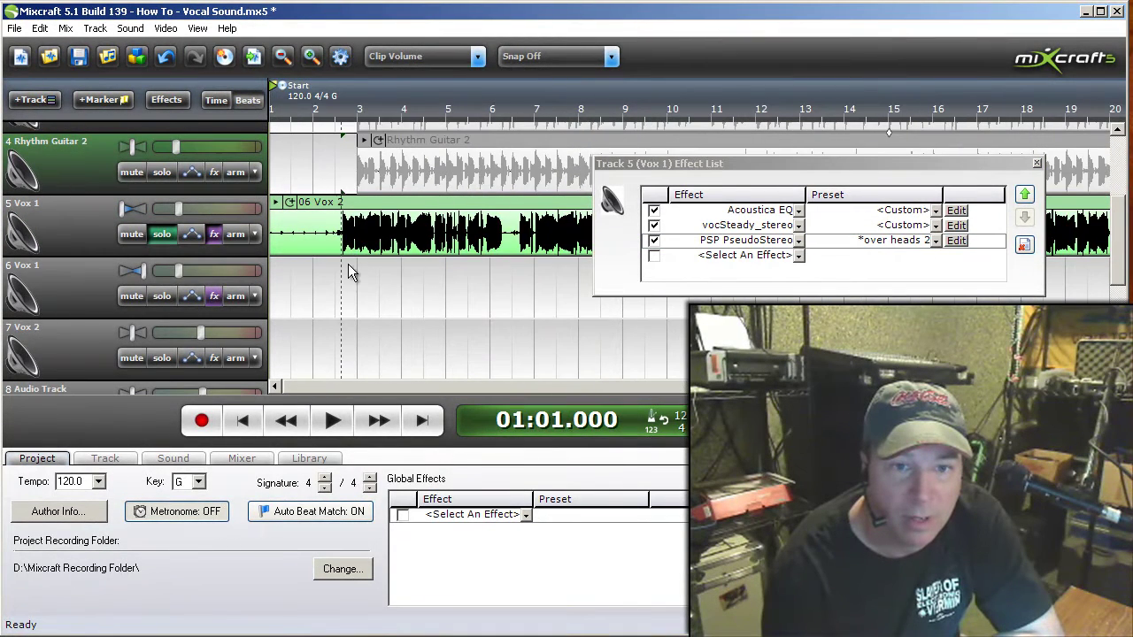
{"action": "left_click_drag", "start_coordinate": [347, 265], "coordinate": [495, 255]}
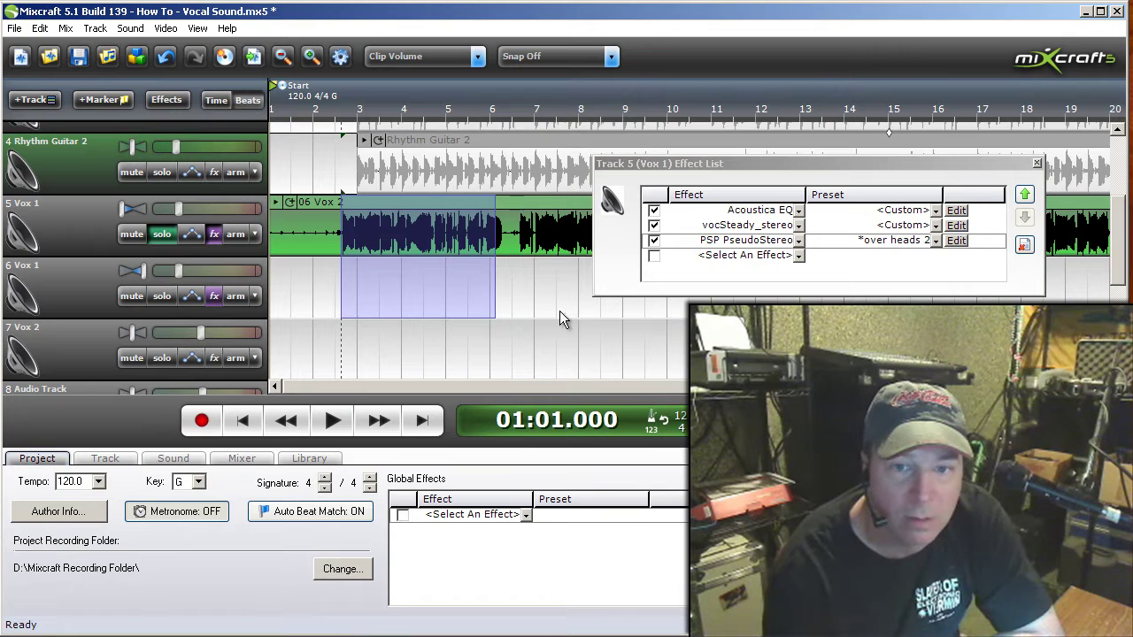
Turn on looping for the selected vocal phrase and audition Vox 1 with PSP PseudoStereo enabled
{"action": "left_click", "coordinate": [664, 418]}
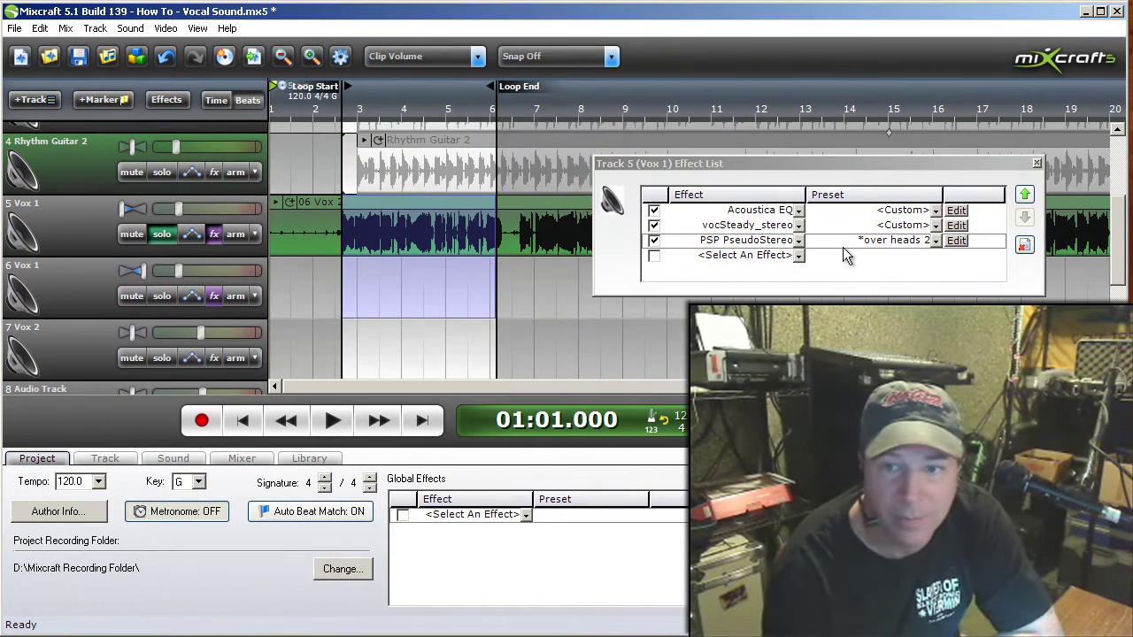
{"action": "left_click", "coordinate": [334, 420]}
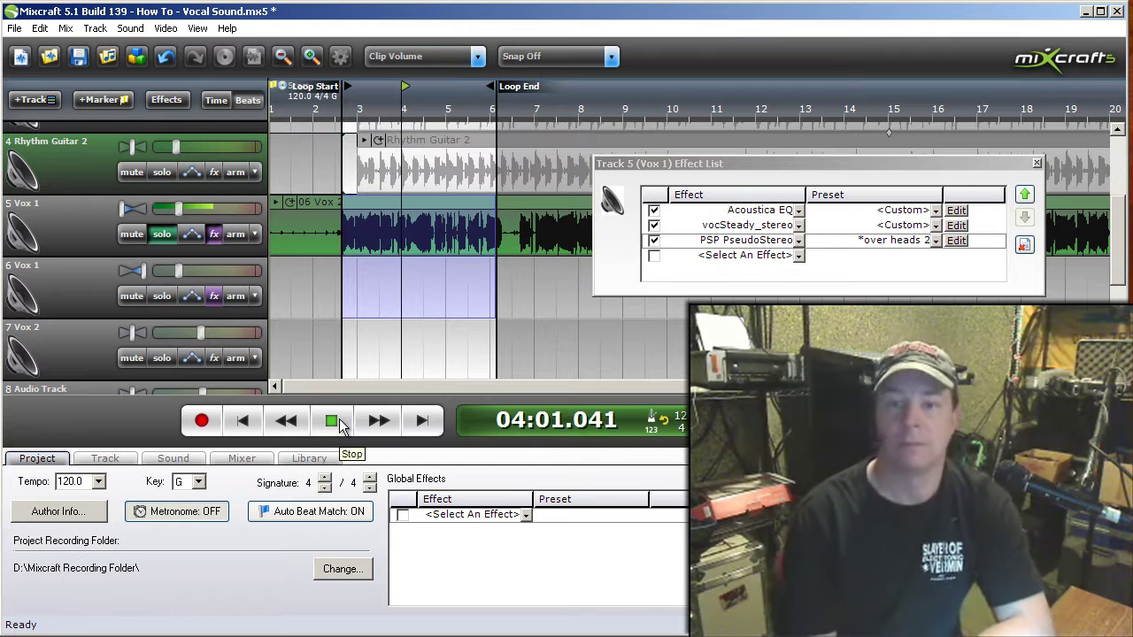
{"action": "left_click", "coordinate": [334, 420]}
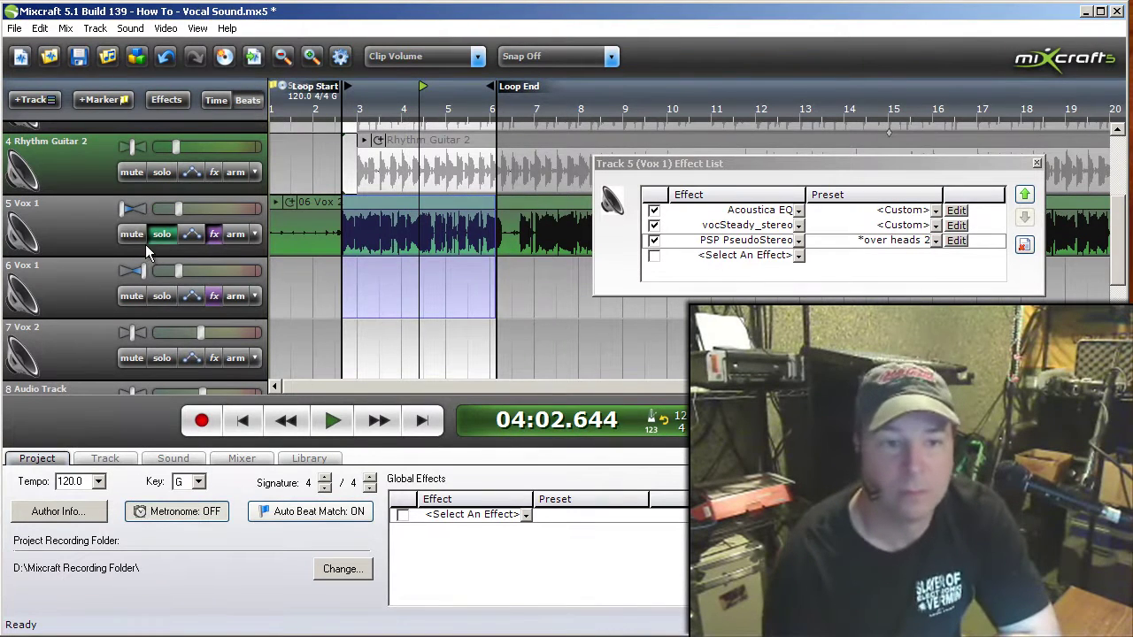
Center the pan of the original Vox 1 track and audition the looped phrase again
{"action": "left_click", "coordinate": [126, 205]}
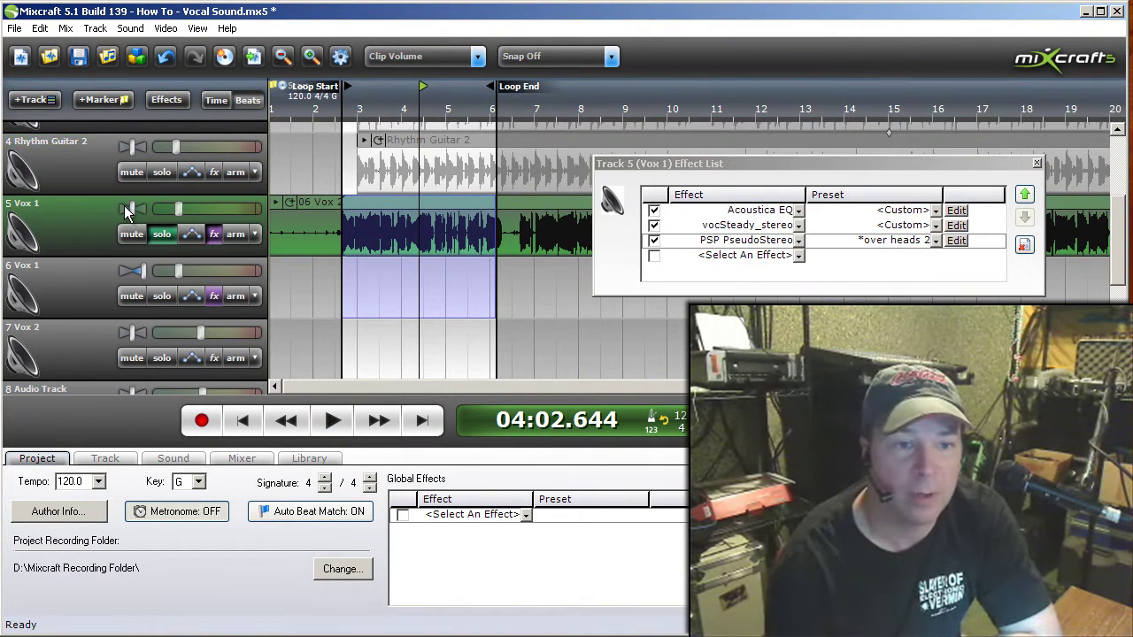
{"action": "left_click", "coordinate": [333, 423]}
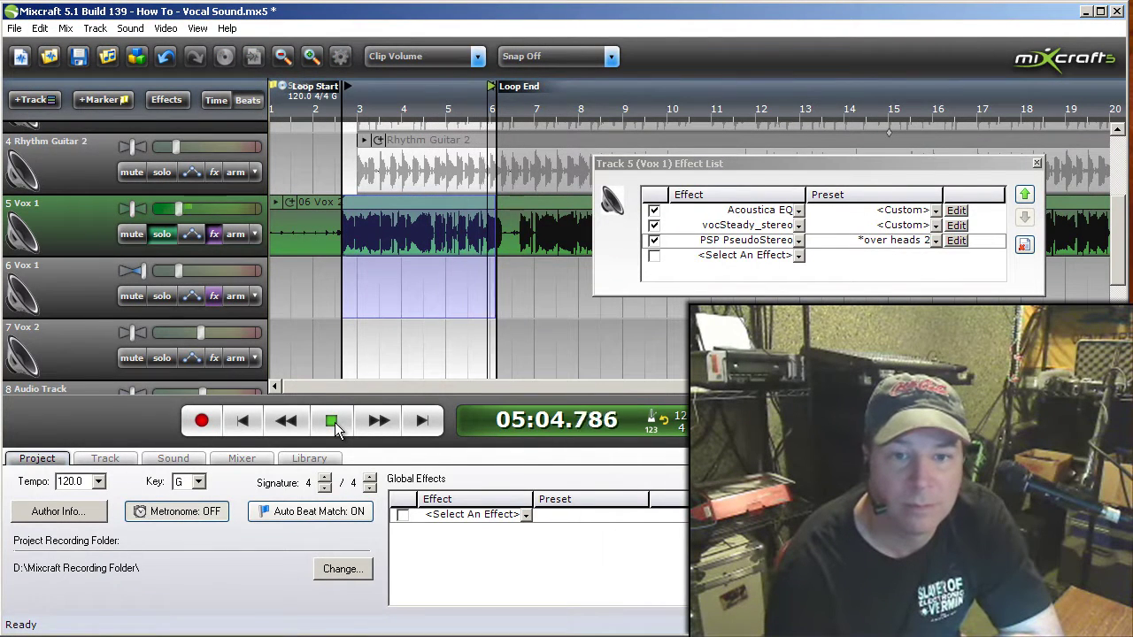
{"action": "left_click", "coordinate": [334, 422]}
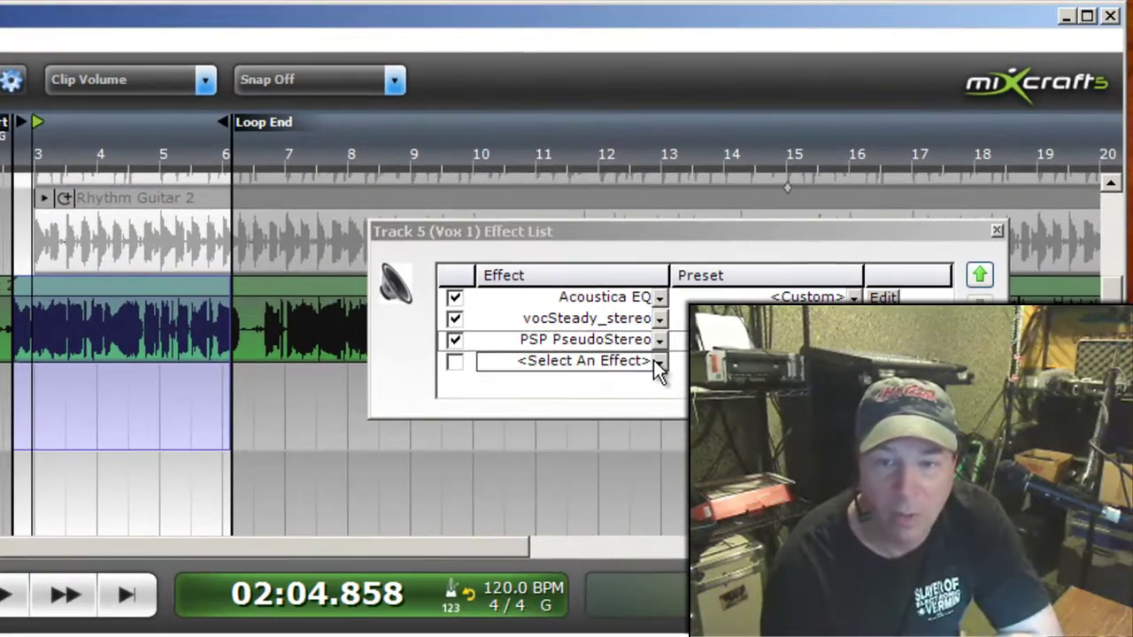
Add Acoustica Reverb after PSP PseudoStereo in the Vox 1 effect chain and open its settings
{"action": "left_click", "coordinate": [656, 361]}
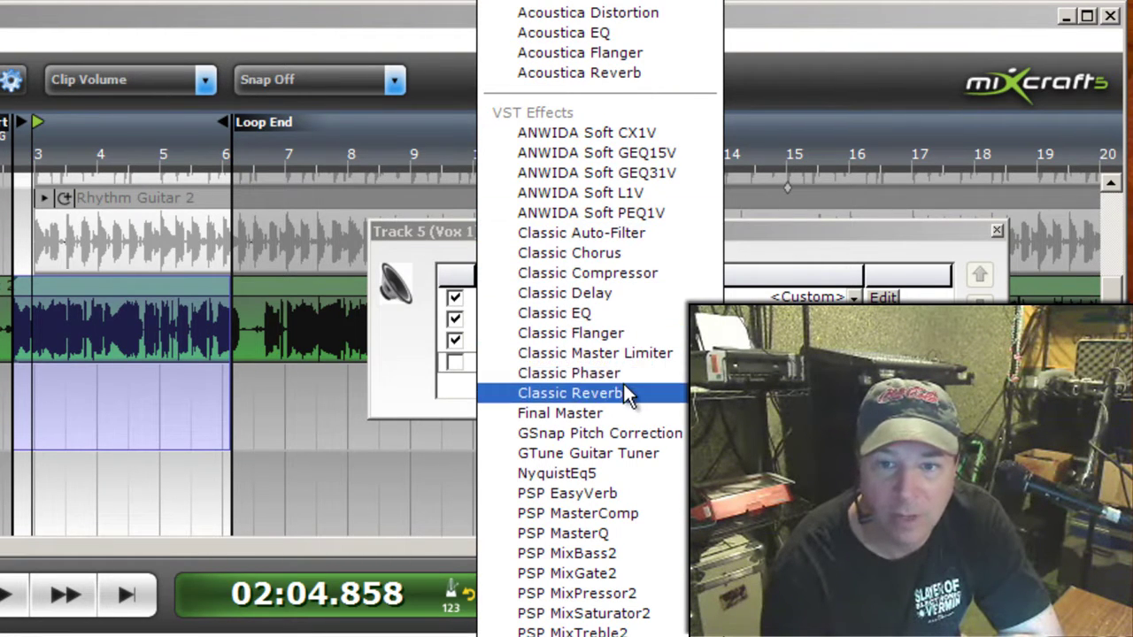
{"action": "left_click", "coordinate": [622, 72]}
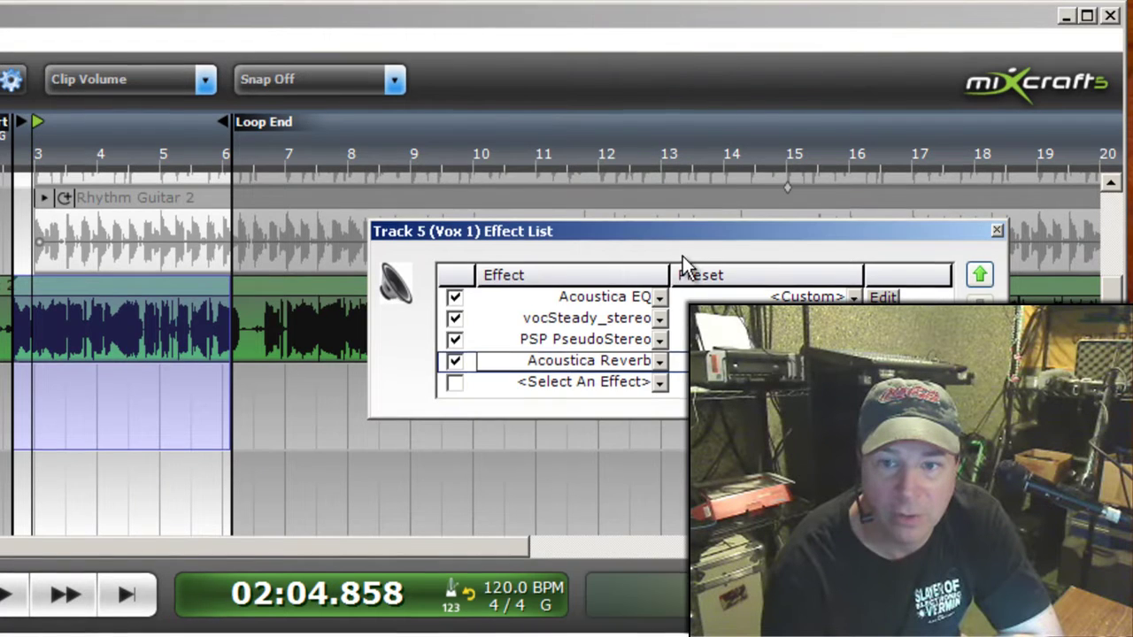
{"action": "left_click", "coordinate": [883, 361]}
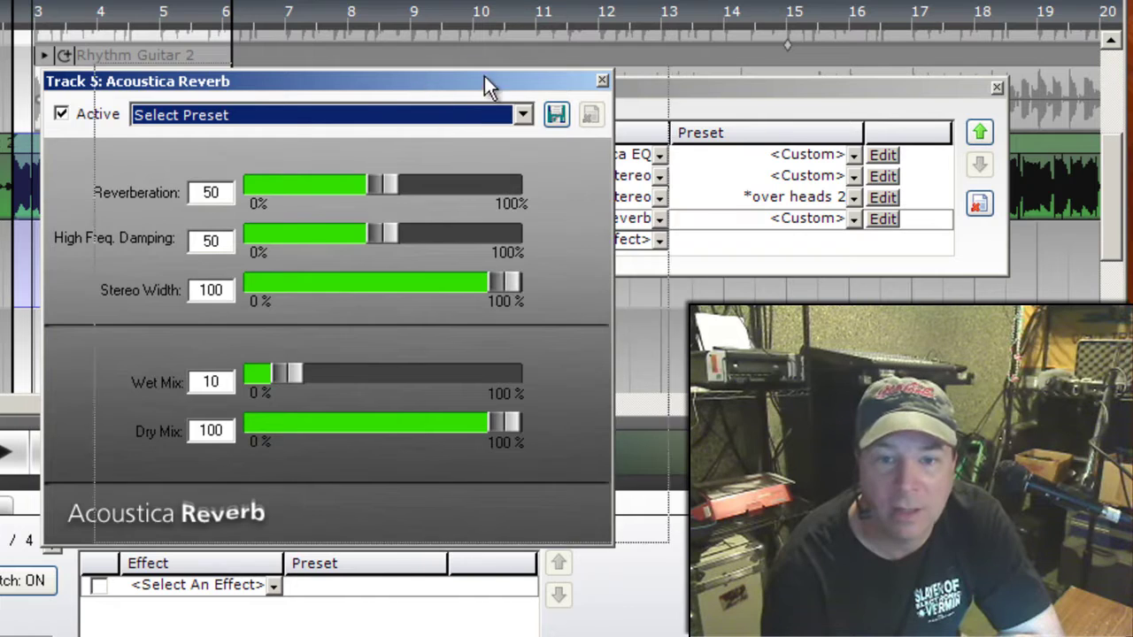
{"action": "left_click_drag", "start_coordinate": [487, 82], "coordinate": [743, 56]}
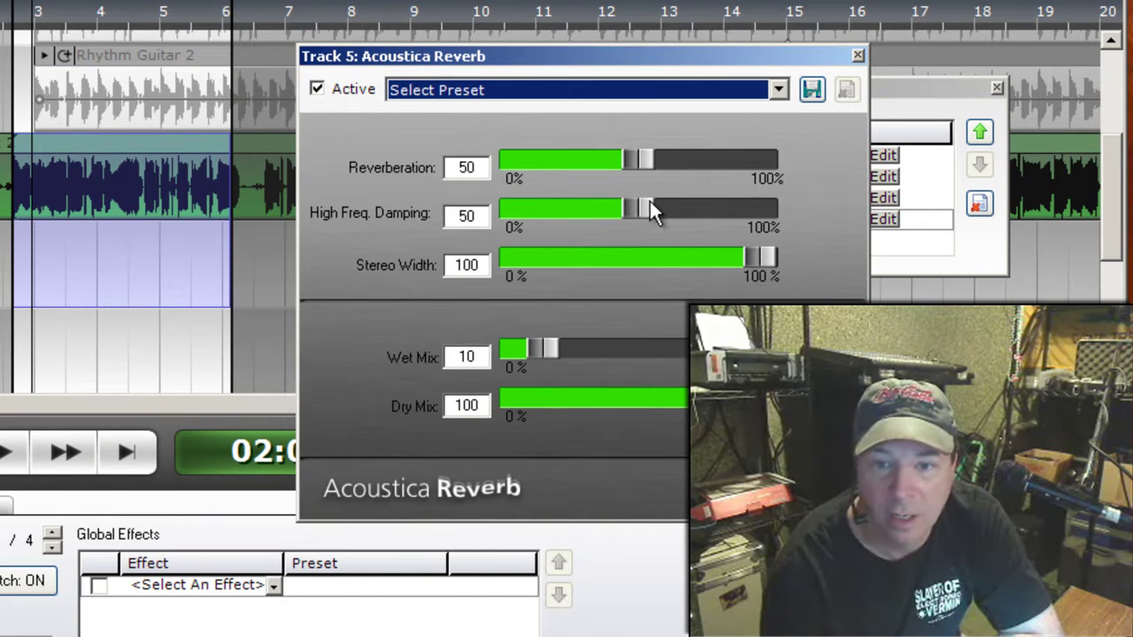
Set the reverb's High Freq. Damping to 0, Reverberation to 59 and Wet Mix to 7
{"action": "left_click_drag", "start_coordinate": [631, 203], "coordinate": [504, 215]}
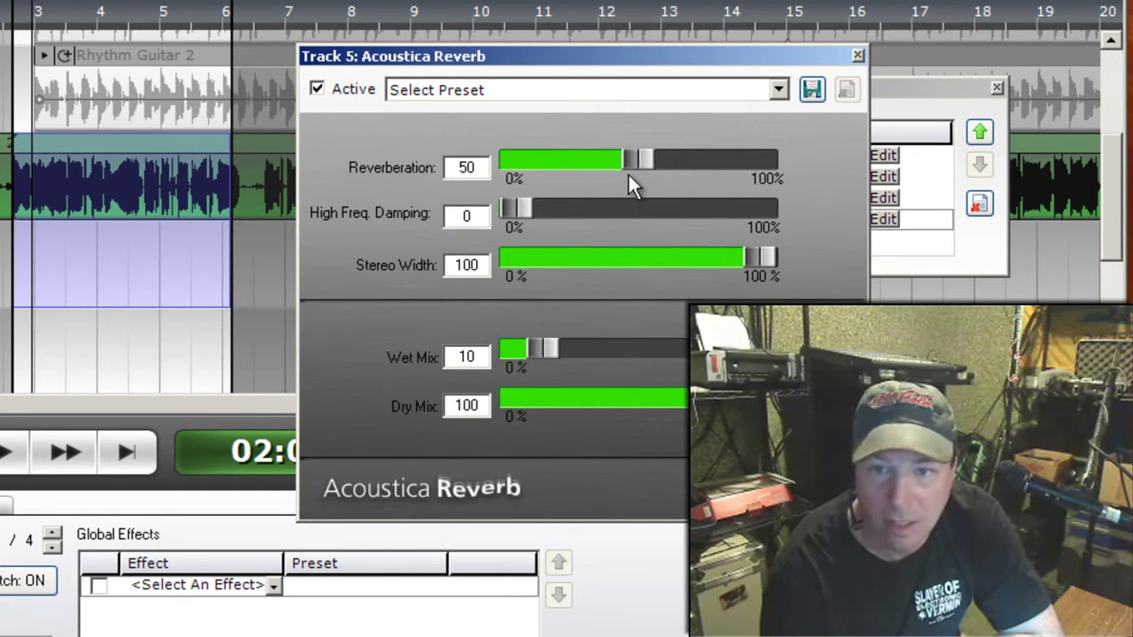
{"action": "left_click_drag", "start_coordinate": [641, 162], "coordinate": [656, 162]}
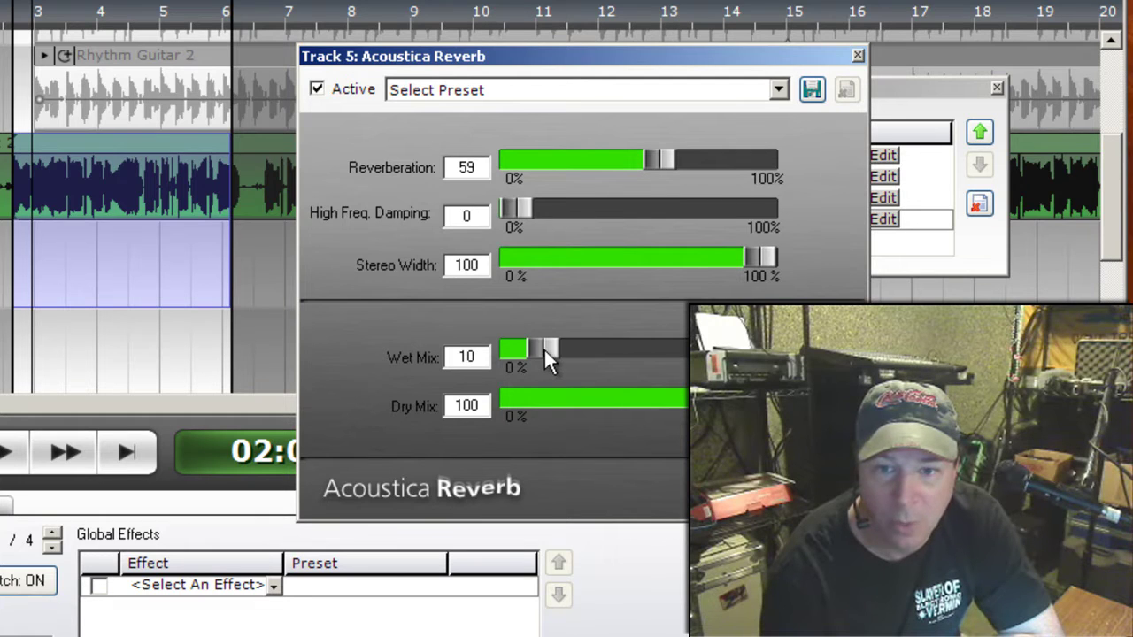
{"action": "left_click_drag", "start_coordinate": [543, 348], "coordinate": [536, 355]}
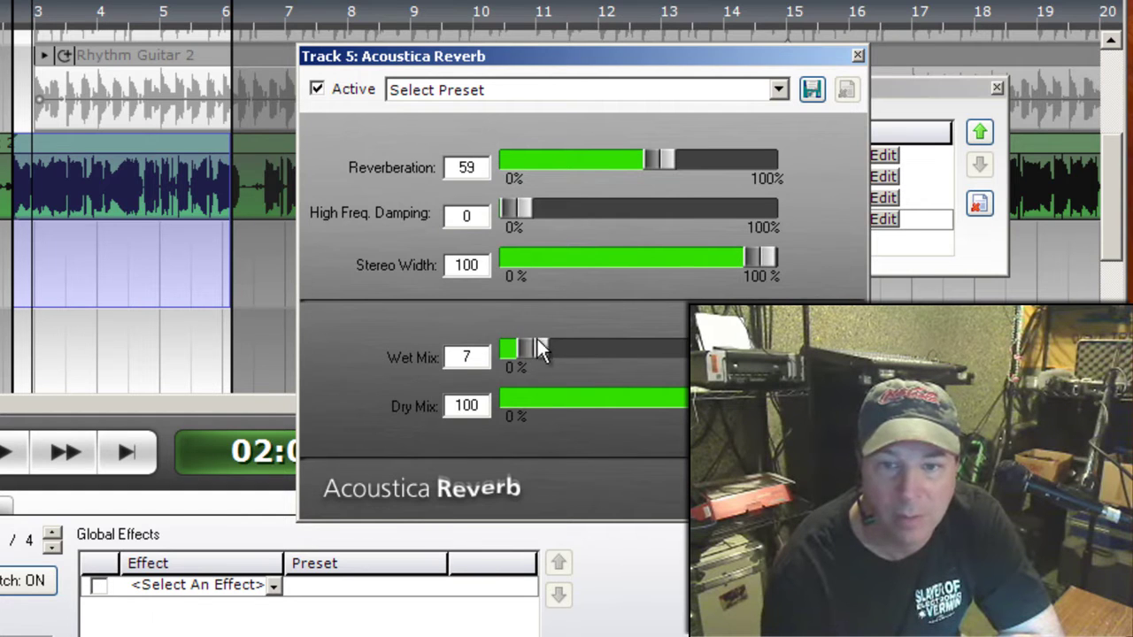
Audition the looped phrase with reverb and raise the Wet Mix to 9 during playback
{"action": "left_click", "coordinate": [10, 455]}
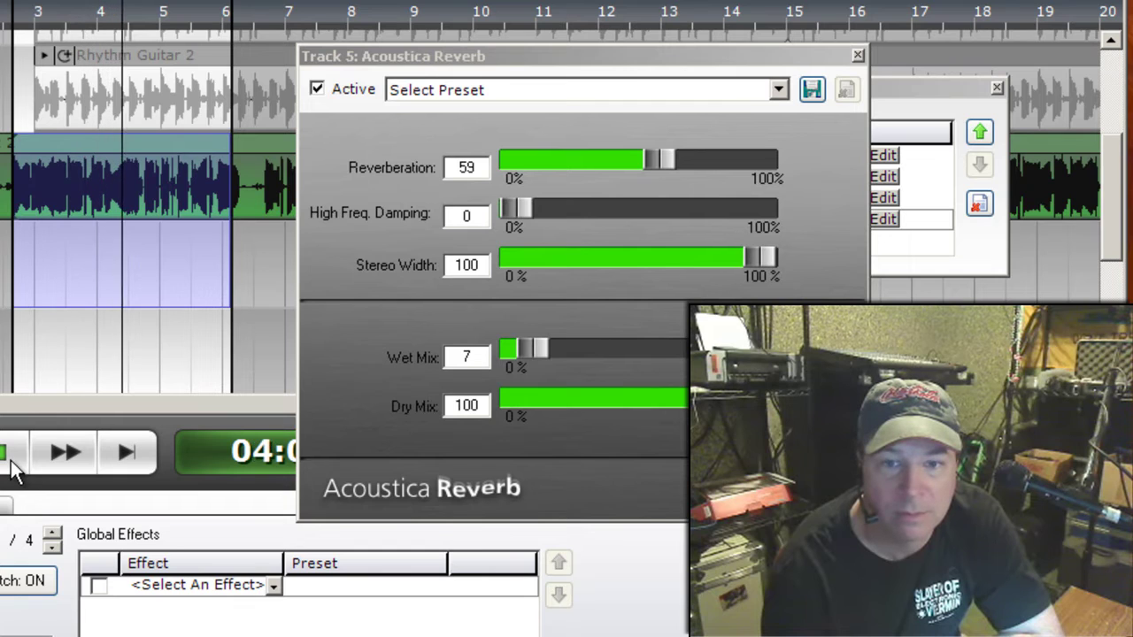
{"action": "left_click_drag", "start_coordinate": [534, 351], "coordinate": [539, 346]}
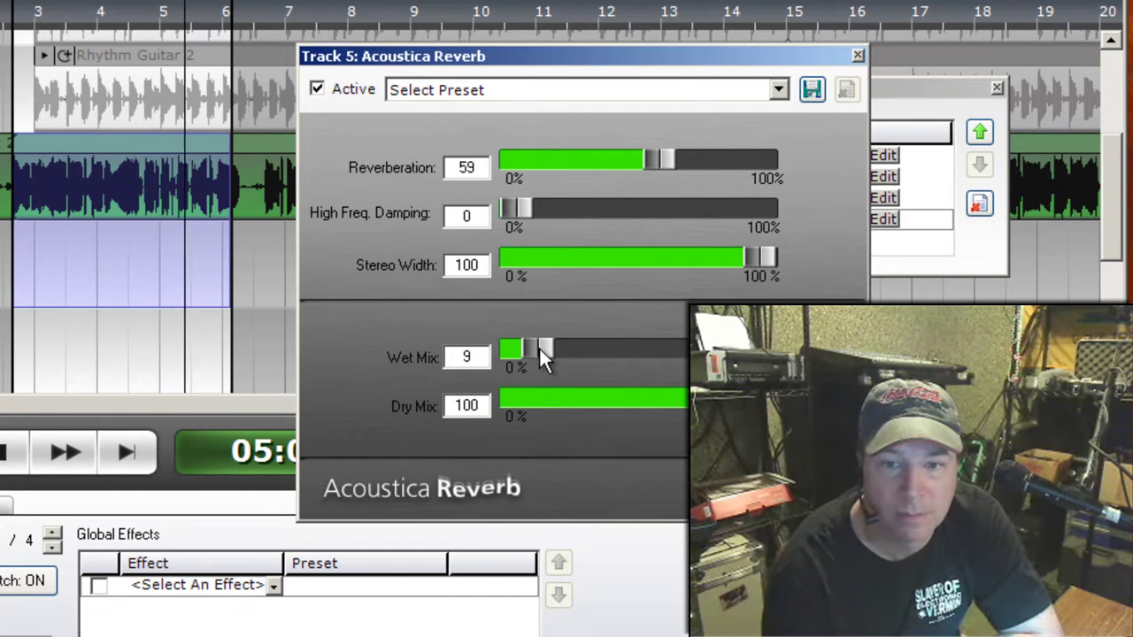
{"action": "left_click", "coordinate": [11, 458]}
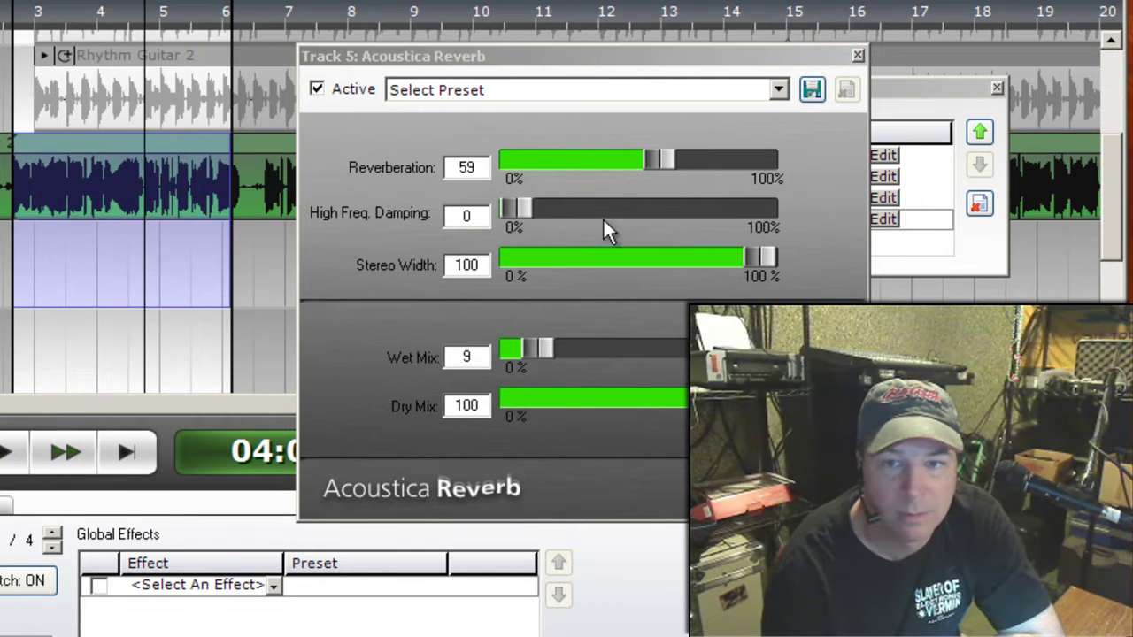
Close the reverb settings and the Vox 1 effect list
{"action": "left_click", "coordinate": [858, 56]}
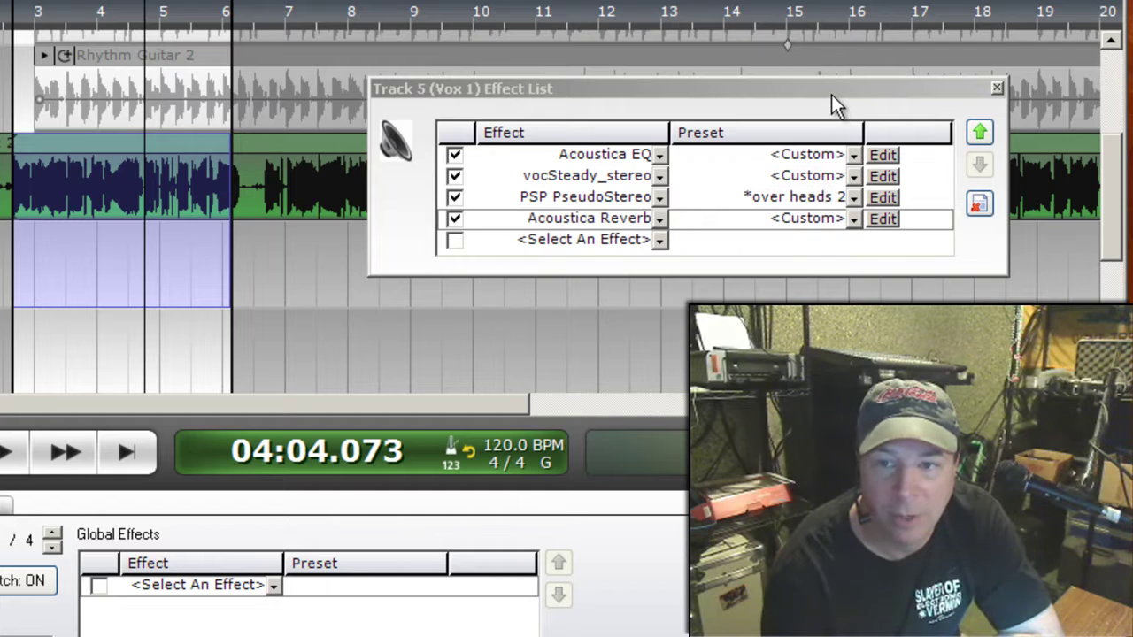
{"action": "left_click_drag", "start_coordinate": [831, 93], "coordinate": [827, 64]}
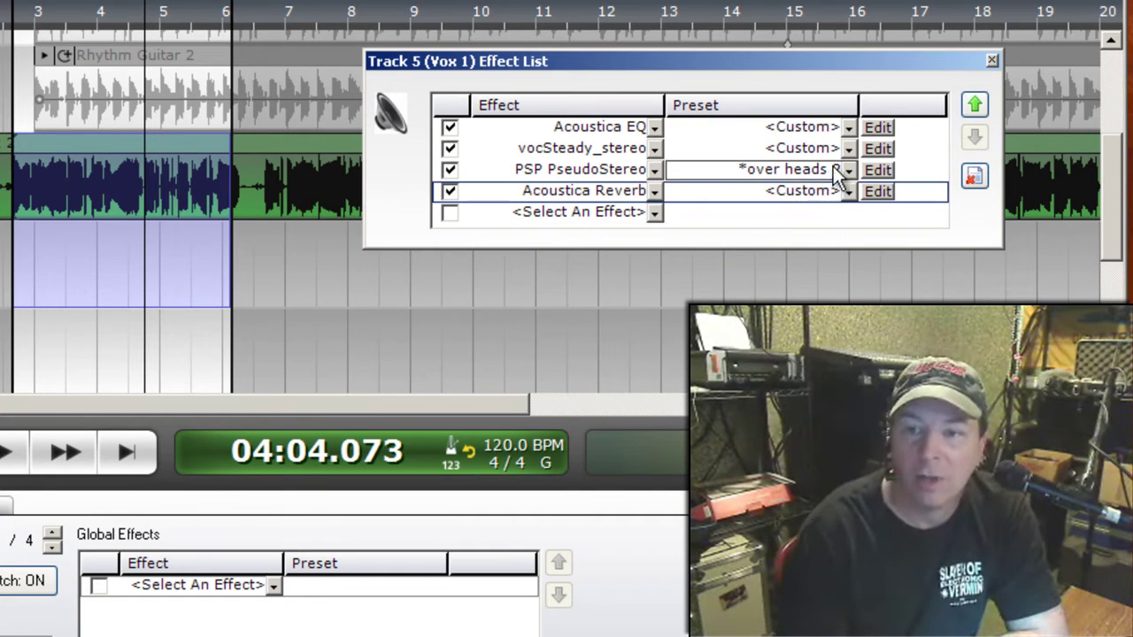
{"action": "left_click_drag", "start_coordinate": [932, 64], "coordinate": [900, 78]}
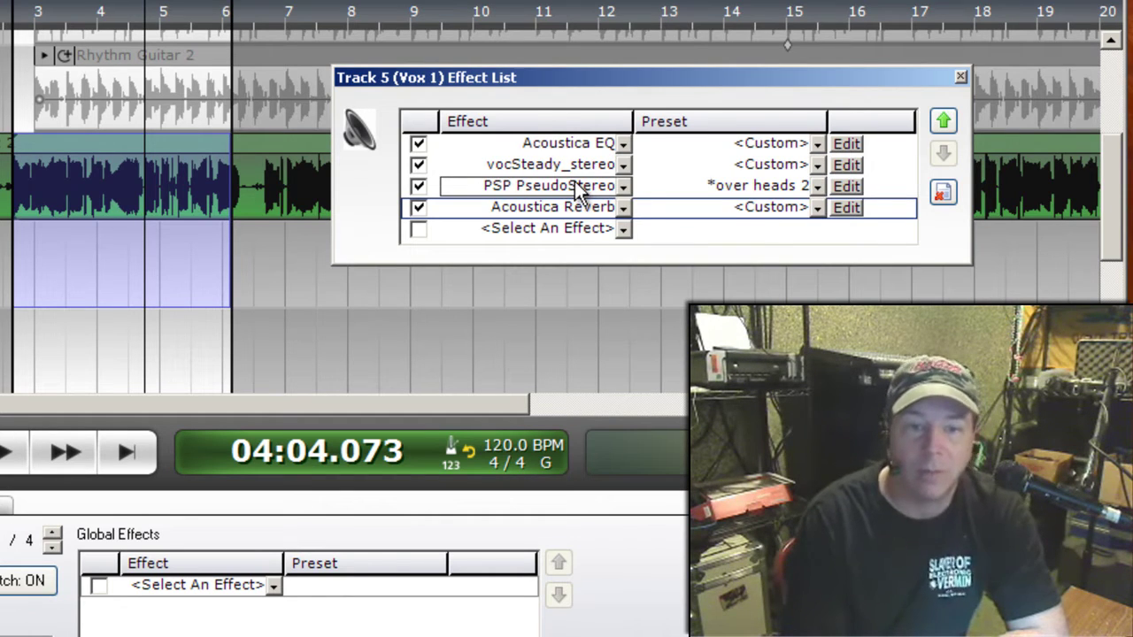
{"action": "left_click", "coordinate": [960, 77]}
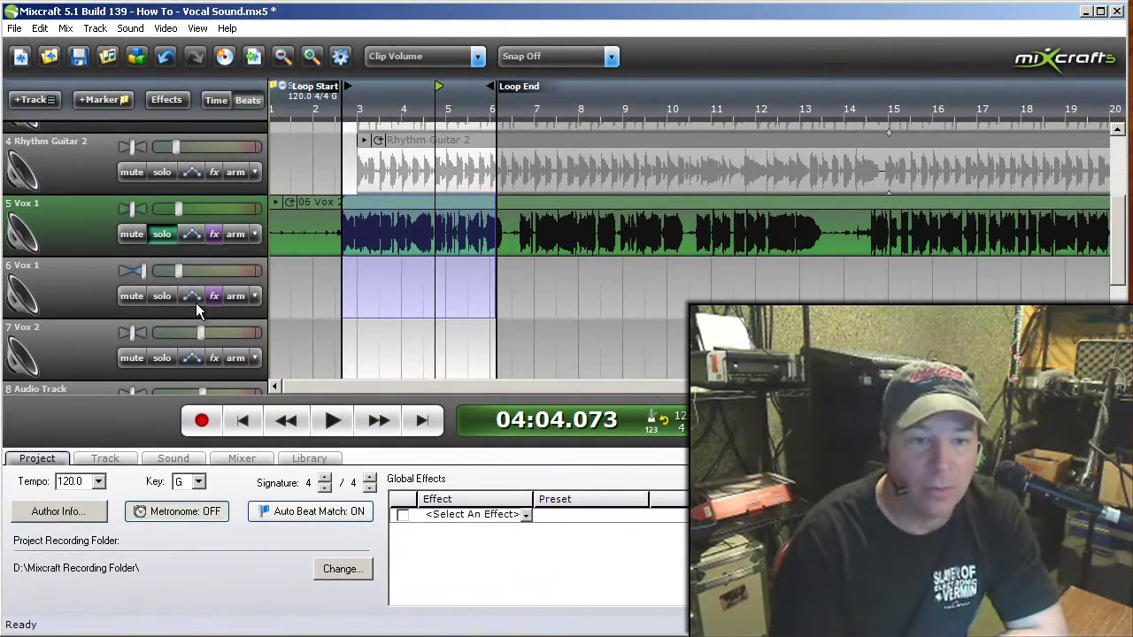
Unsolo Vox 1, turn off looping and play the full mix from the start
{"action": "left_click", "coordinate": [164, 235]}
{"action": "left_click", "coordinate": [252, 421]}
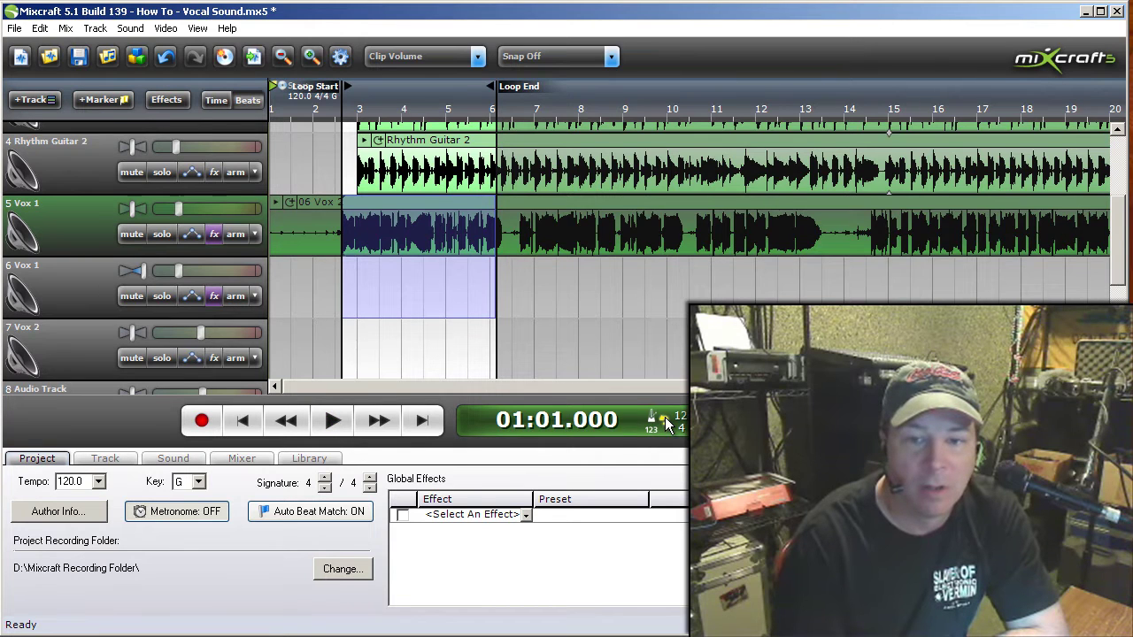
{"action": "left_click", "coordinate": [666, 422]}
{"action": "left_click", "coordinate": [334, 422]}
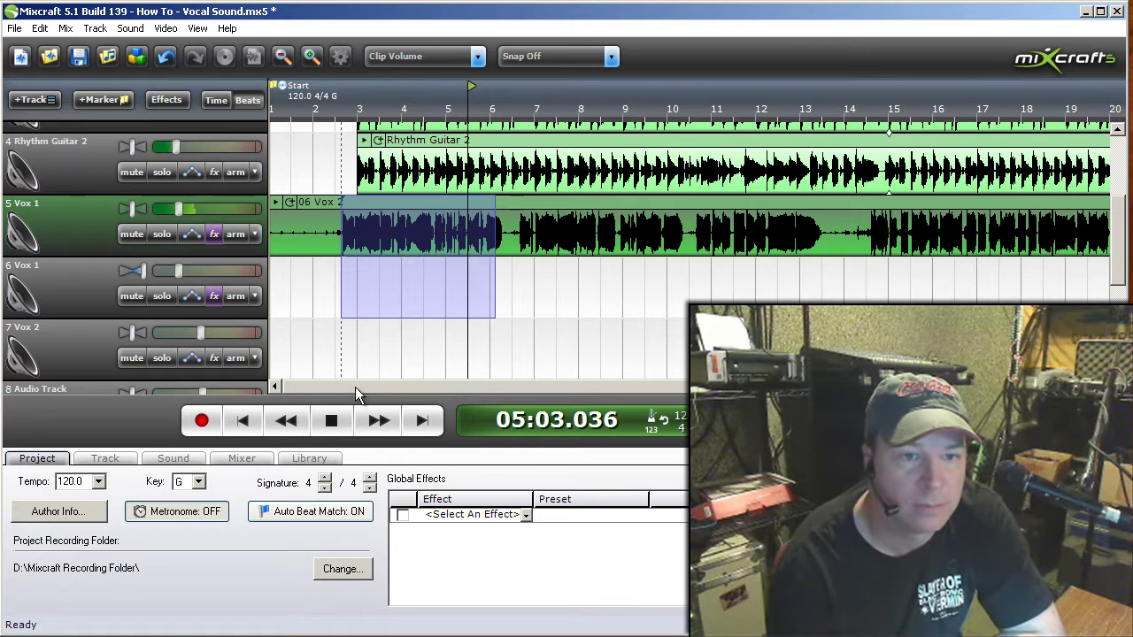
Raise the Vox 1 track volume slightly and audition the full mix again from just before measure 12
{"action": "left_click_drag", "start_coordinate": [180, 208], "coordinate": [188, 207]}
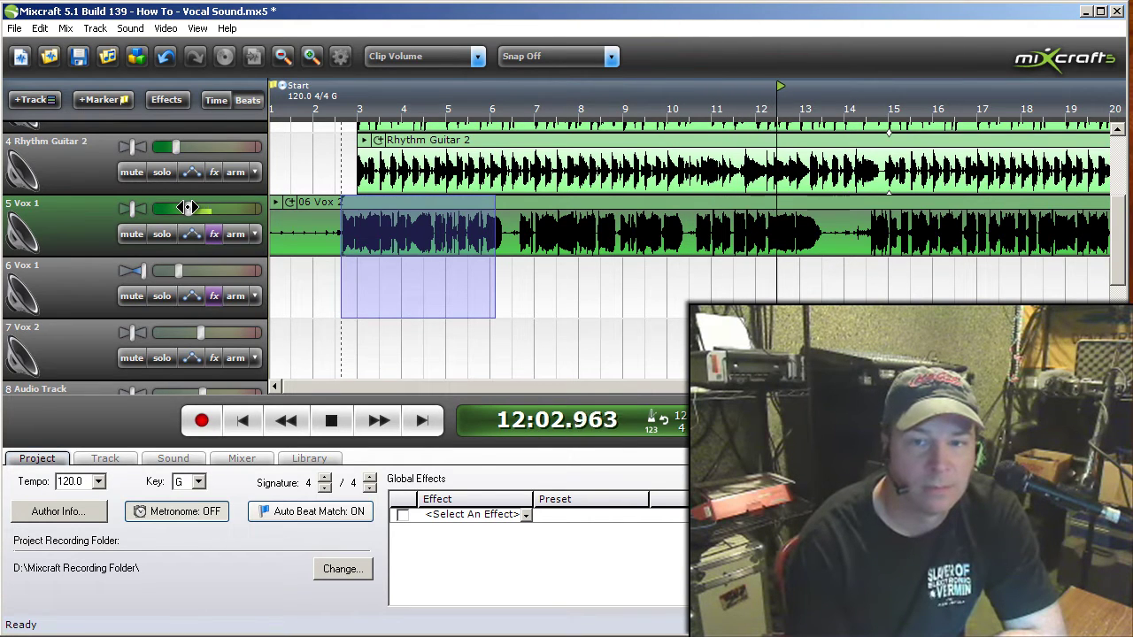
{"action": "left_click", "coordinate": [330, 420]}
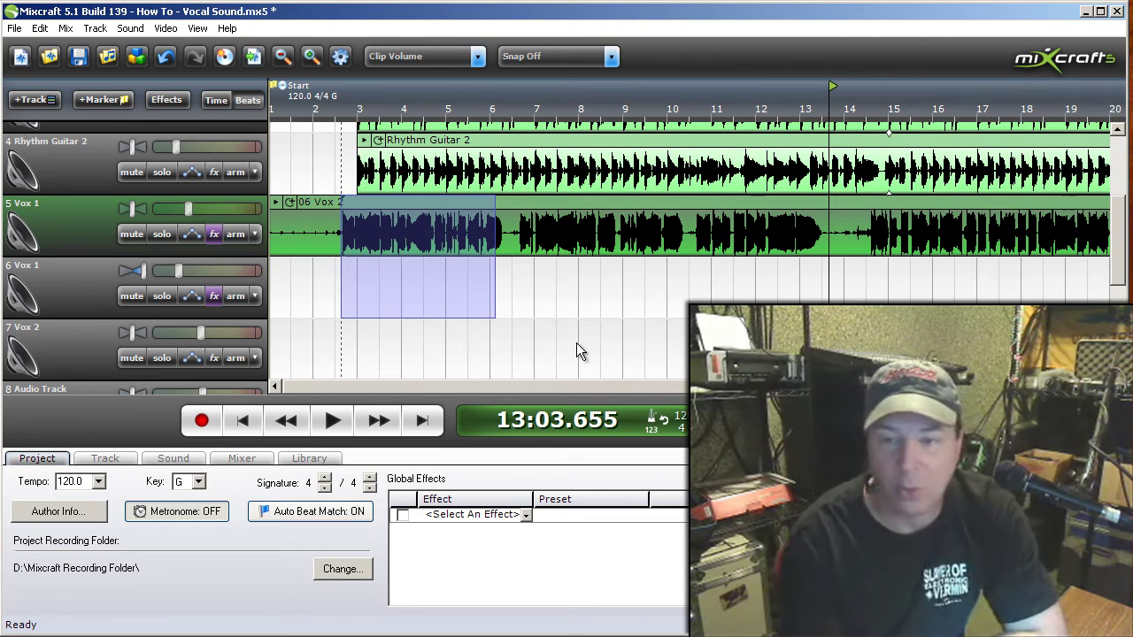
{"action": "left_click", "coordinate": [736, 99]}
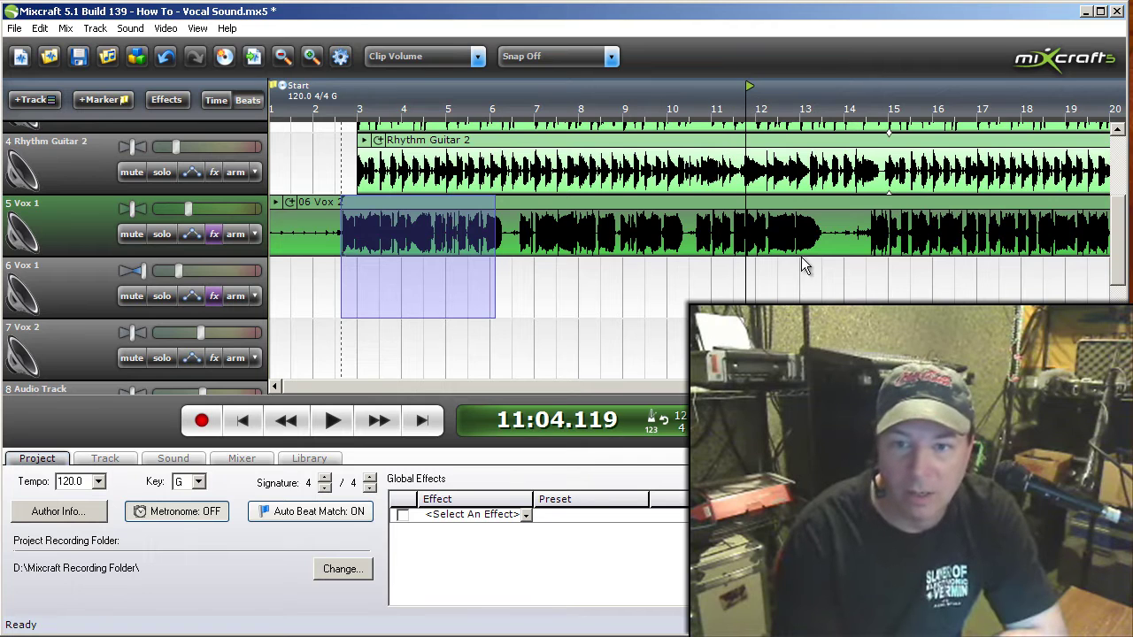
{"action": "left_click", "coordinate": [329, 418]}
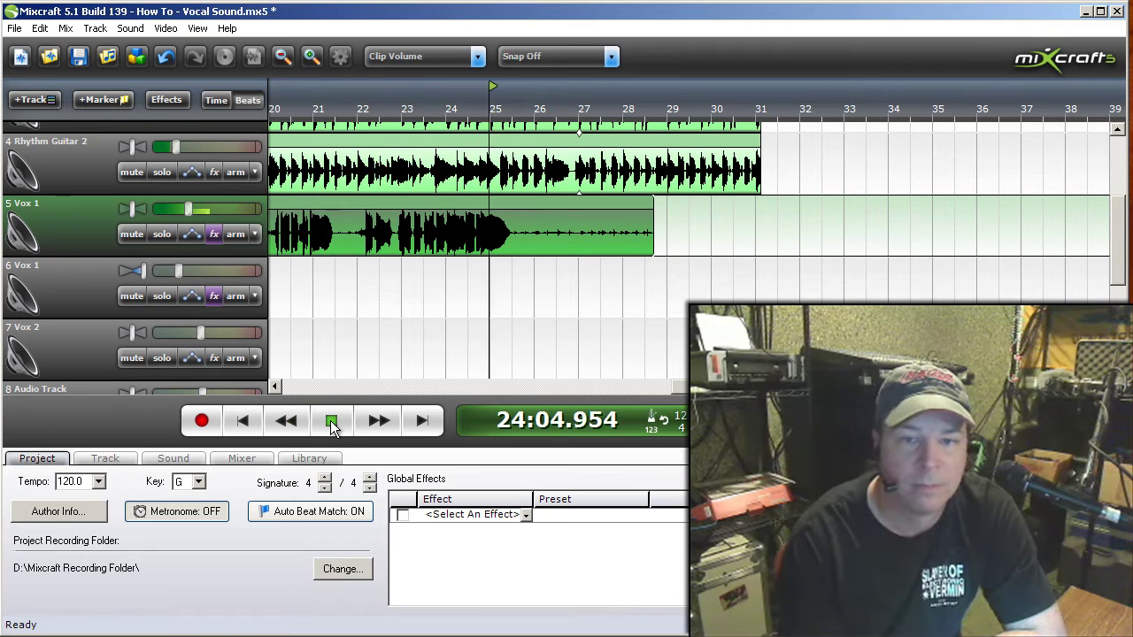
{"action": "left_click", "coordinate": [332, 422]}
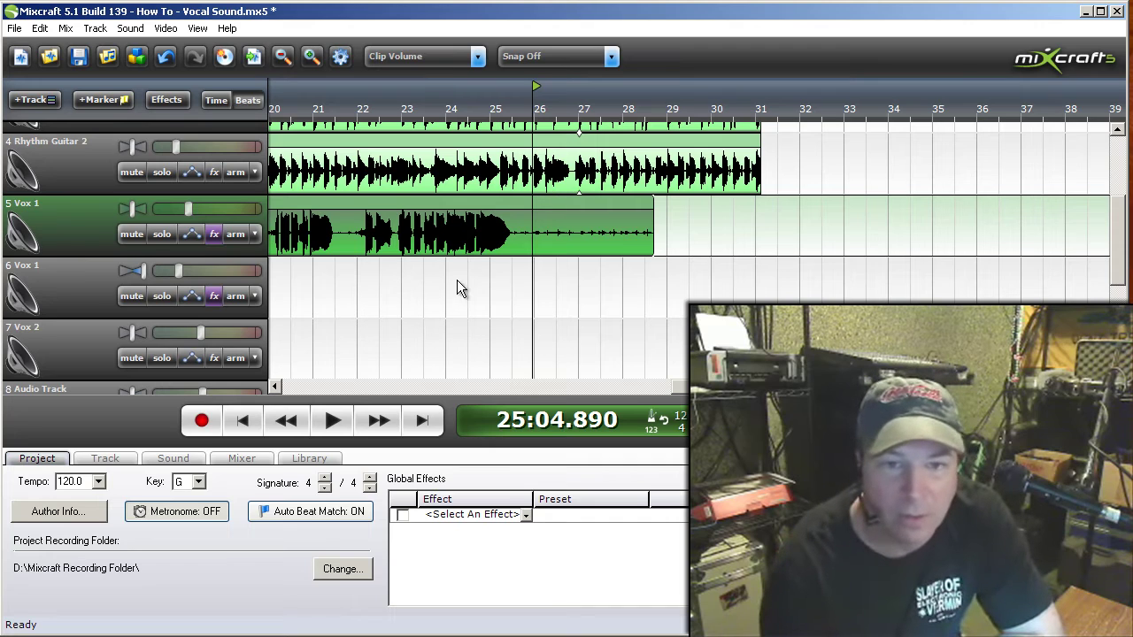
Solo Vox 1 and audition the quiet tail of its vocal clip from about measure 26
{"action": "mouse_move", "coordinate": [590, 244]}
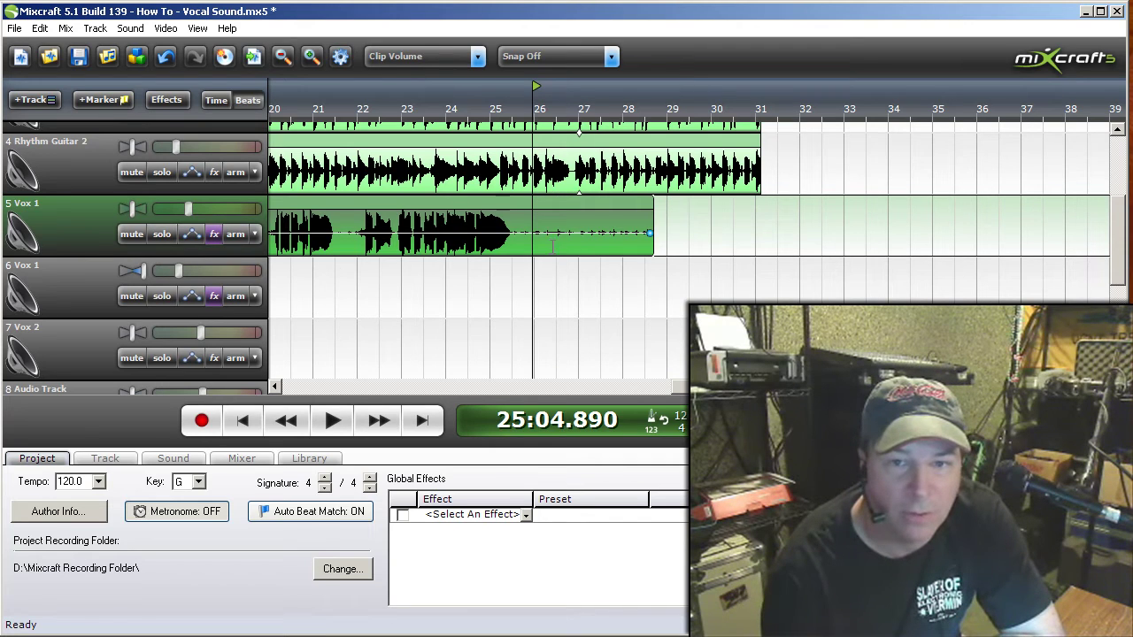
{"action": "mouse_move", "coordinate": [536, 245]}
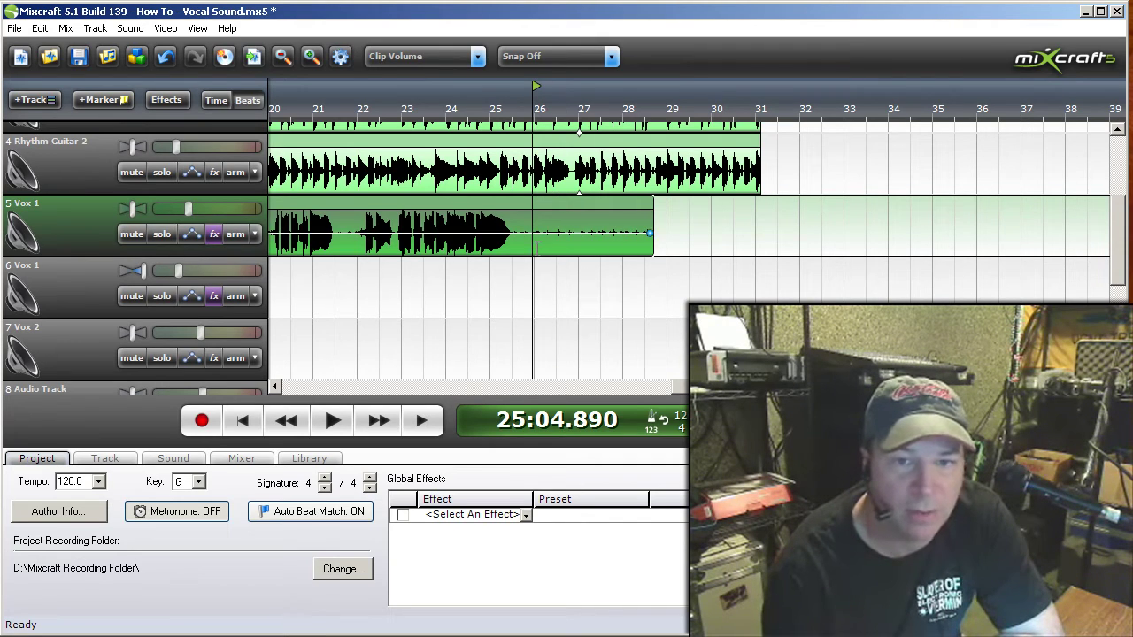
{"action": "left_click", "coordinate": [161, 236]}
{"action": "left_click", "coordinate": [336, 419]}
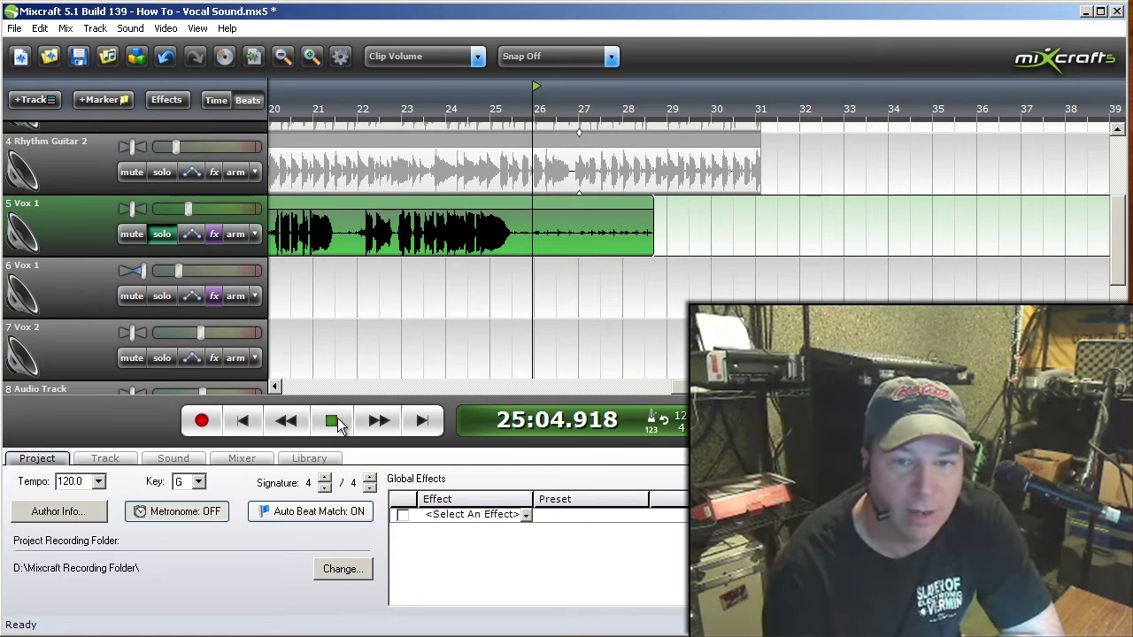
{"action": "left_click", "coordinate": [334, 419]}
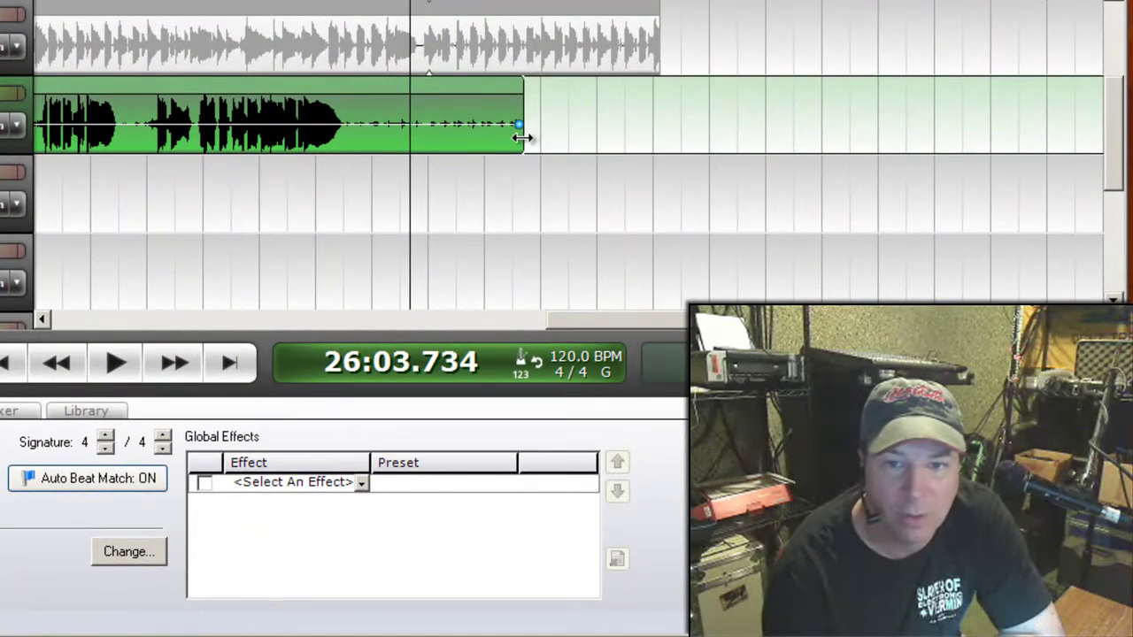
Trim the end of the Vox 1 clip to just after the last sung note and add a clip volume fade-out there
{"action": "left_click_drag", "start_coordinate": [525, 140], "coordinate": [355, 152]}
{"action": "scroll", "coordinate": [346, 170], "scroll_direction": "up", "scroll_amount": 5}
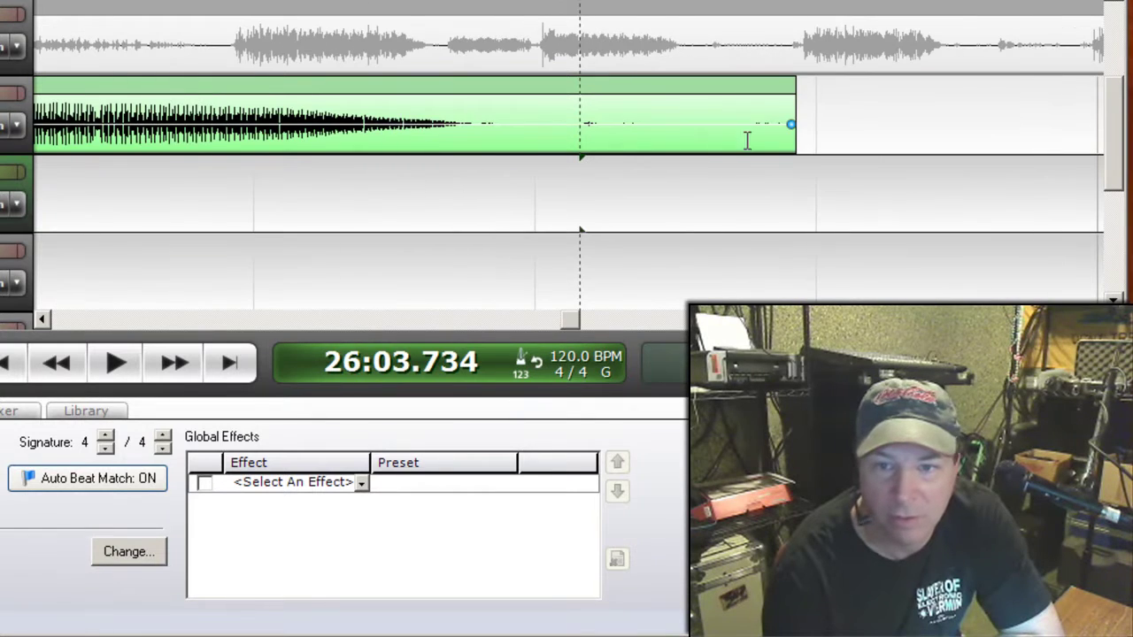
{"action": "left_click_drag", "start_coordinate": [797, 147], "coordinate": [559, 148]}
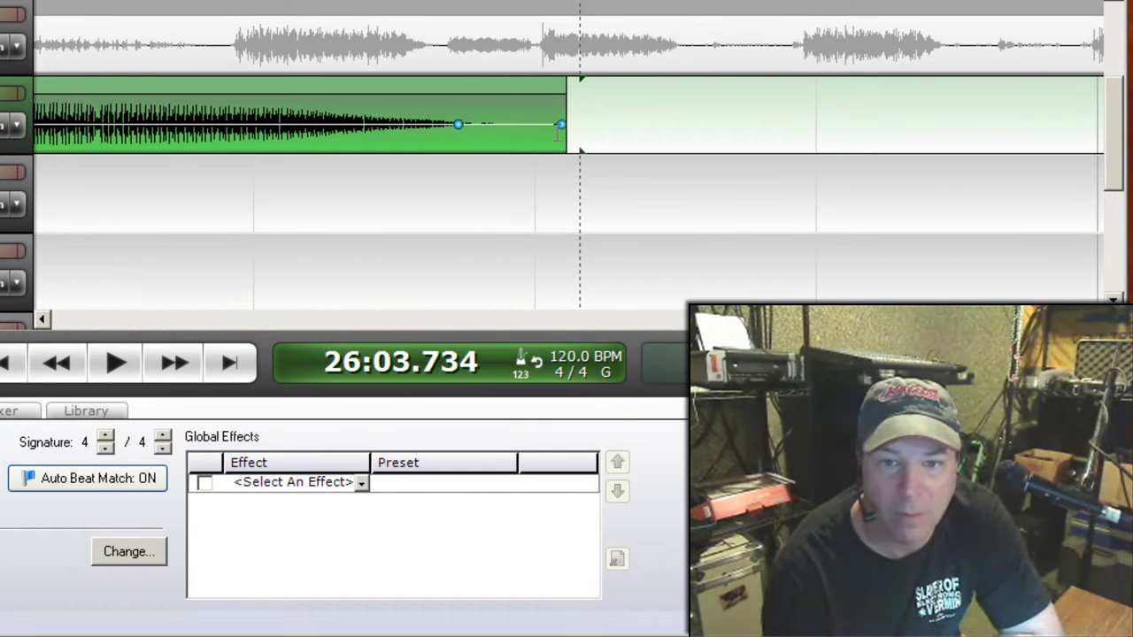
{"action": "left_click_drag", "start_coordinate": [561, 124], "coordinate": [569, 163]}
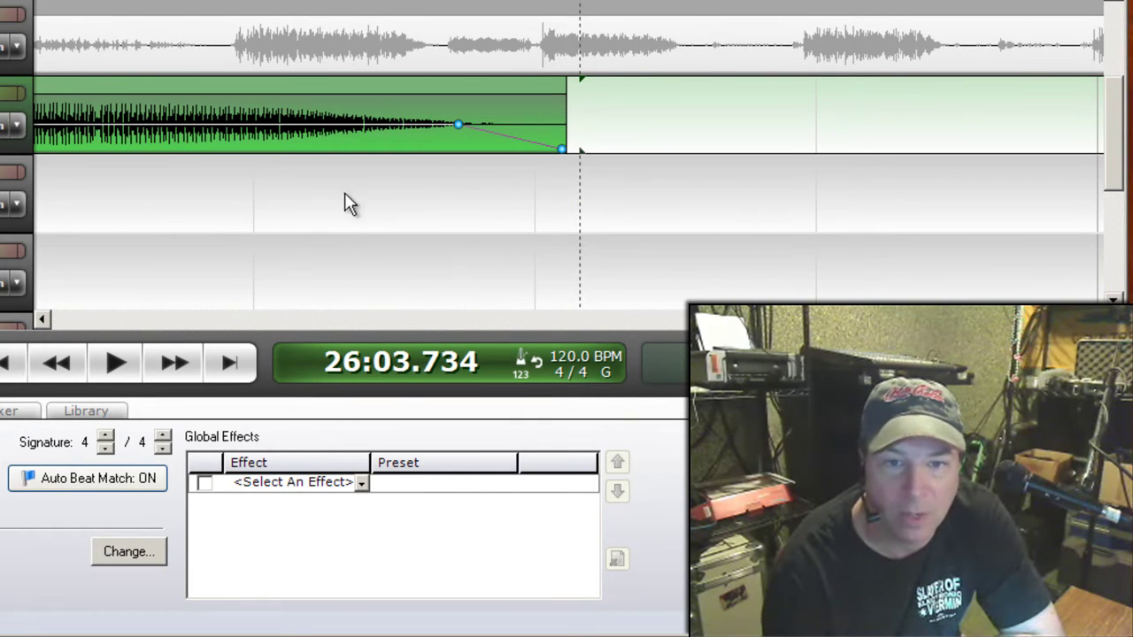
{"action": "scroll", "coordinate": [342, 210], "scroll_direction": "down", "scroll_amount": 5}
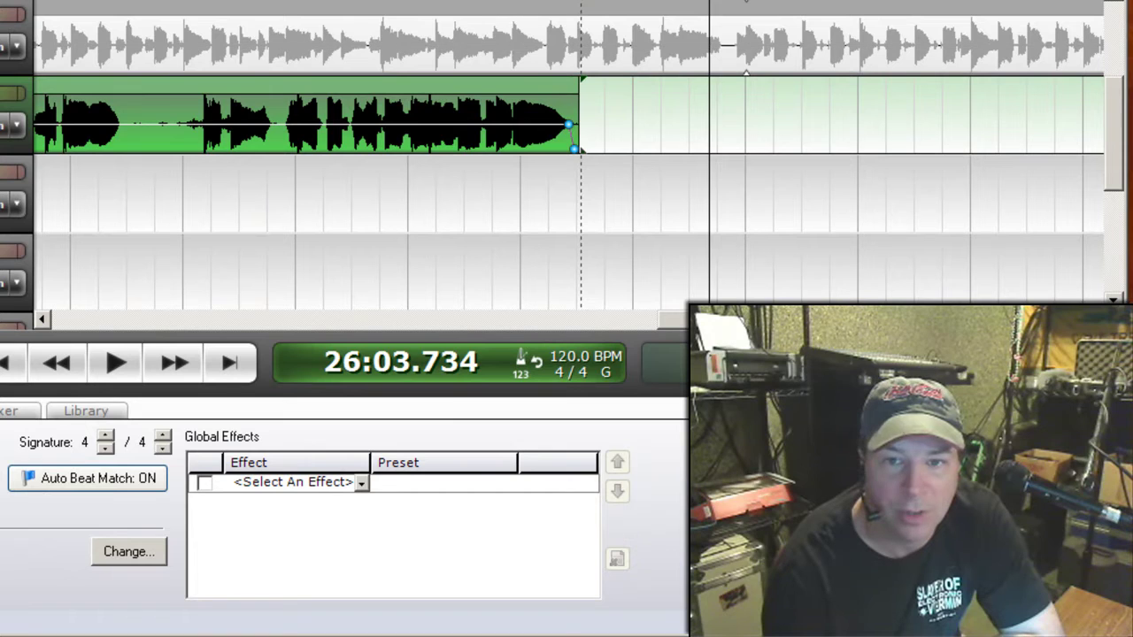
Audition the faded end of the Vox 1 clip from around measure 25 in solo, and again unsoloed with the full mix
{"action": "left_click", "coordinate": [516, 111]}
{"action": "left_click", "coordinate": [131, 365]}
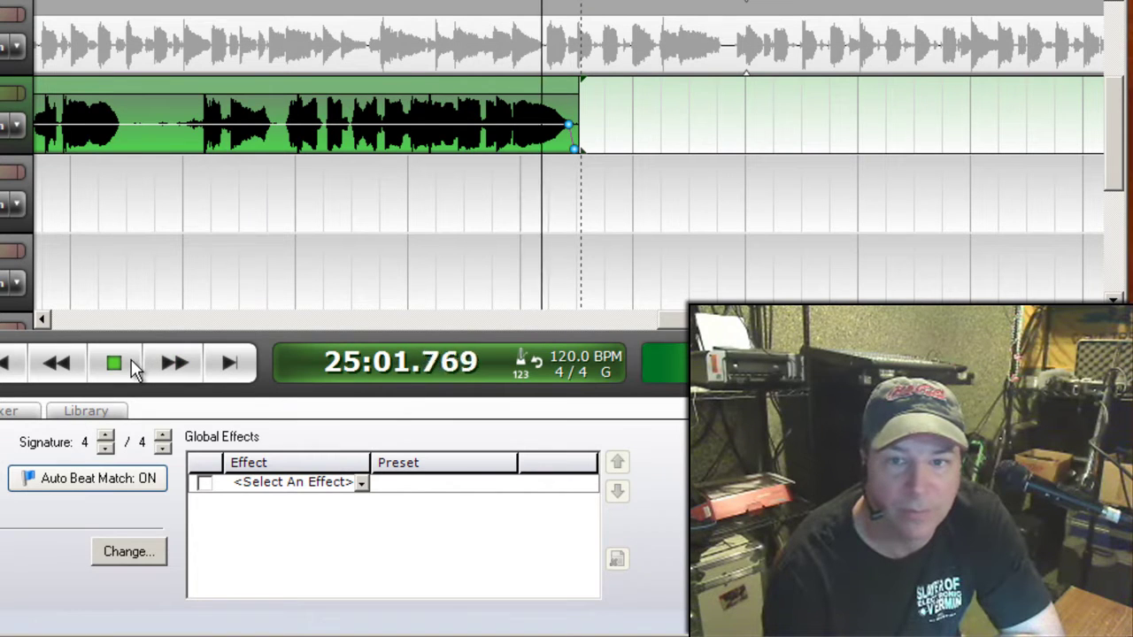
{"action": "left_click", "coordinate": [131, 365]}
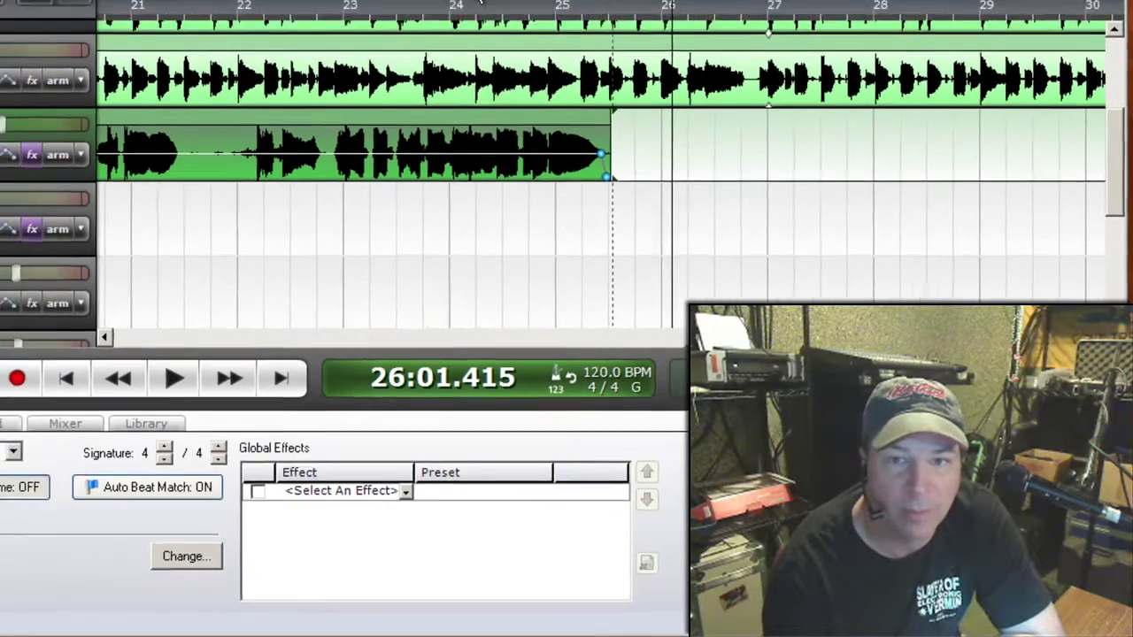
{"action": "left_click", "coordinate": [115, 362]}
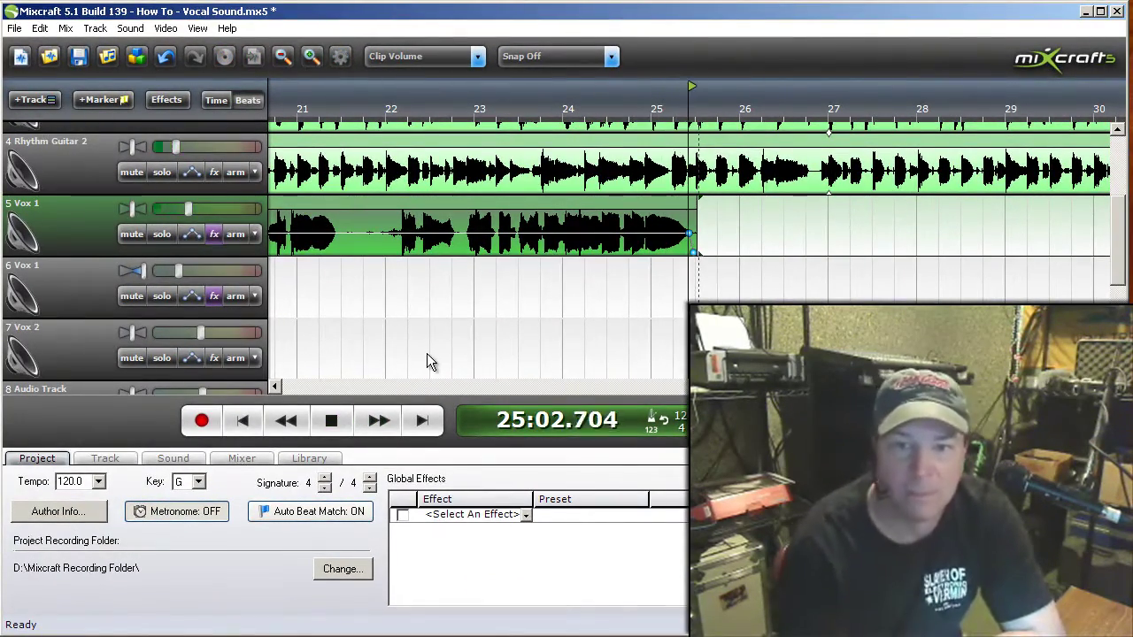
{"action": "left_click", "coordinate": [332, 423]}
Trim the start of the Vox 1 clip to just before the first sung note and add a short clip volume fade-in there
{"action": "left_click_drag", "start_coordinate": [885, 386], "coordinate": [283, 409]}
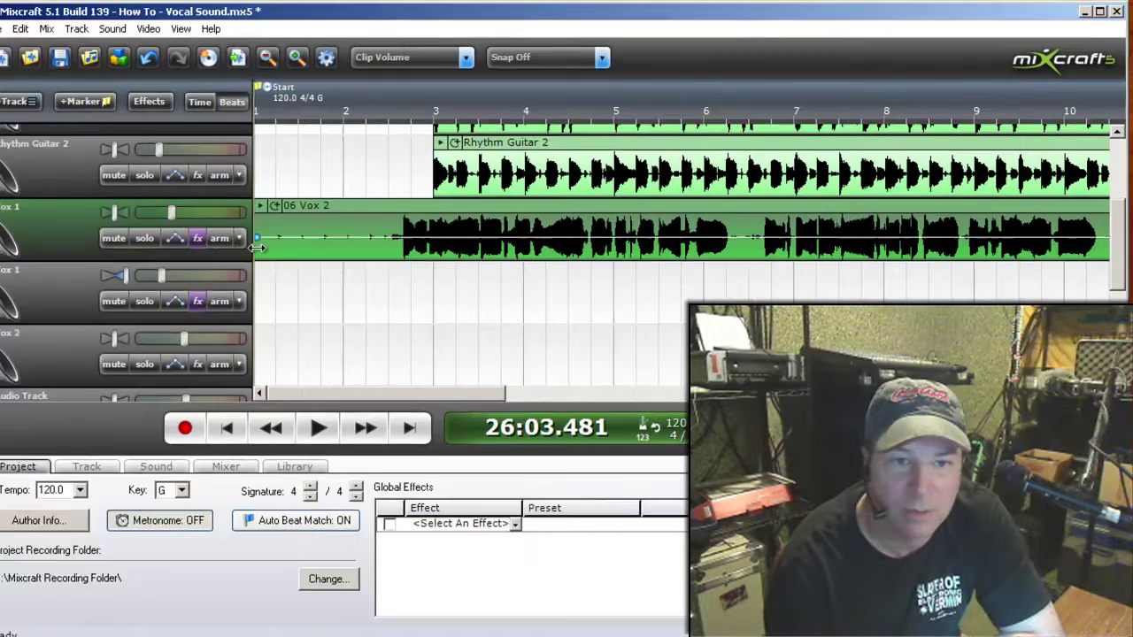
{"action": "left_click_drag", "start_coordinate": [271, 250], "coordinate": [416, 239]}
{"action": "left_click", "coordinate": [49, 425]}
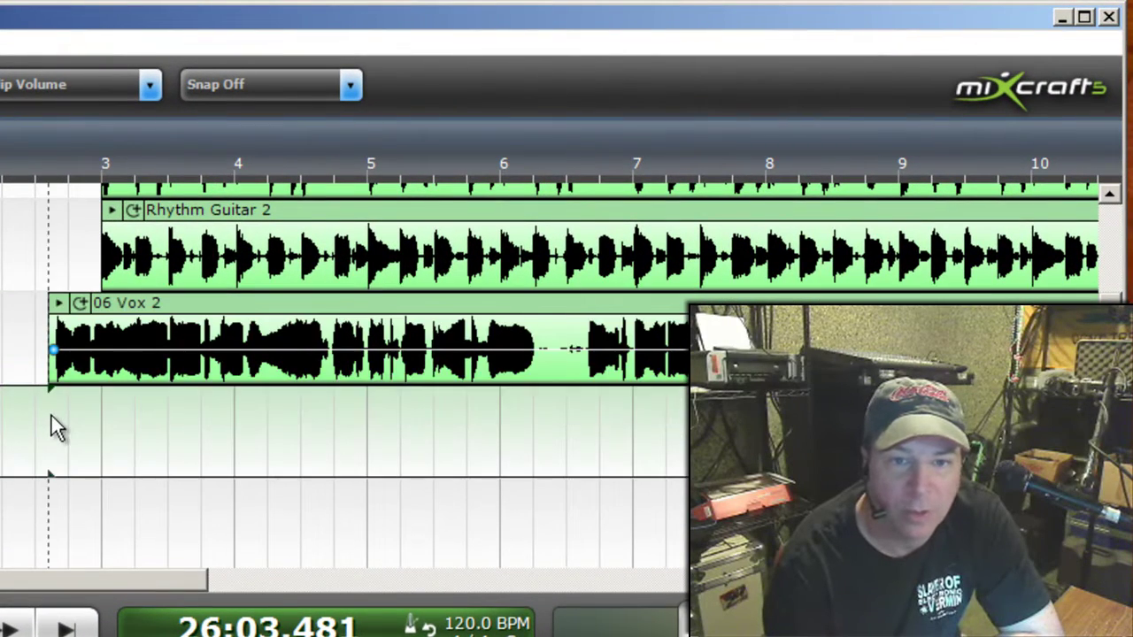
{"action": "scroll", "coordinate": [52, 426], "scroll_direction": "up", "scroll_amount": 5}
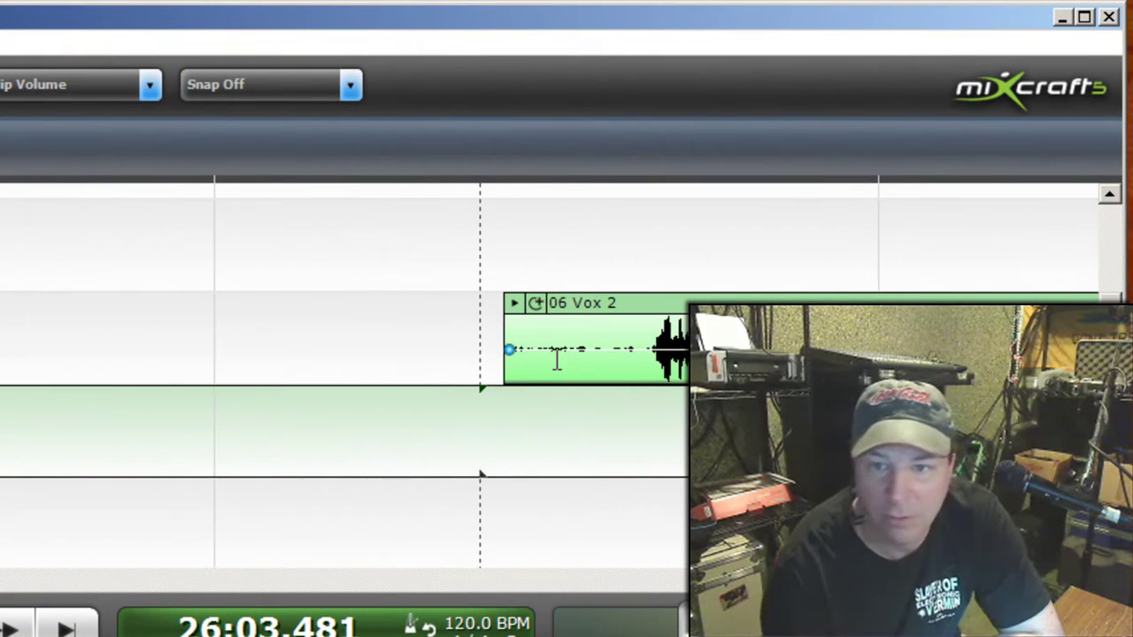
{"action": "left_click_drag", "start_coordinate": [505, 371], "coordinate": [622, 399]}
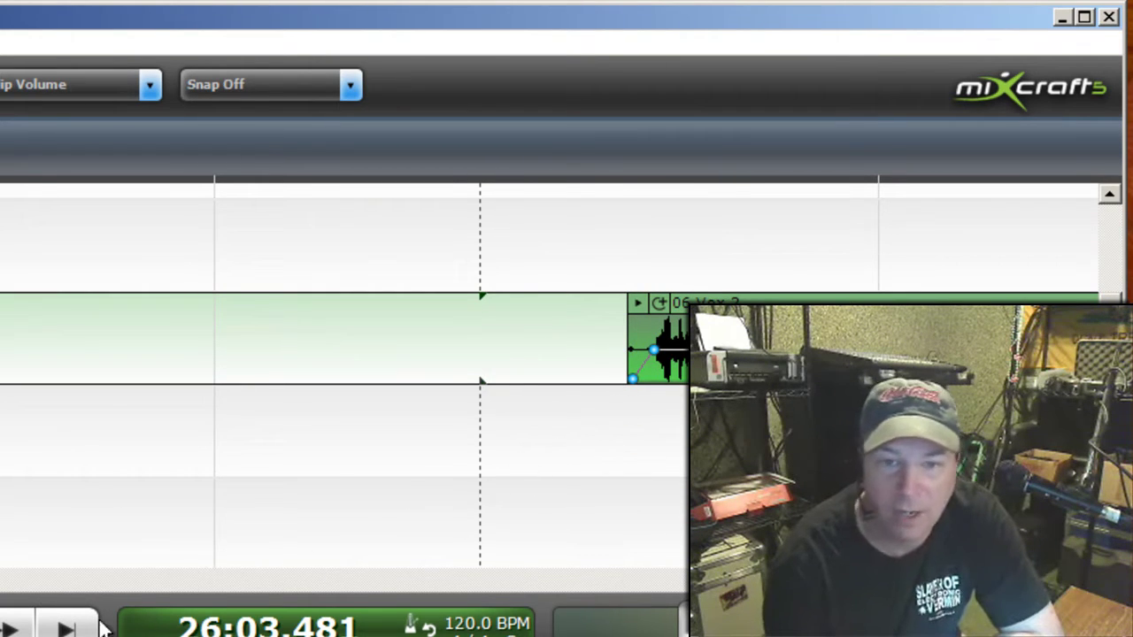
{"action": "scroll", "coordinate": [142, 521], "scroll_direction": "down", "scroll_amount": 6}
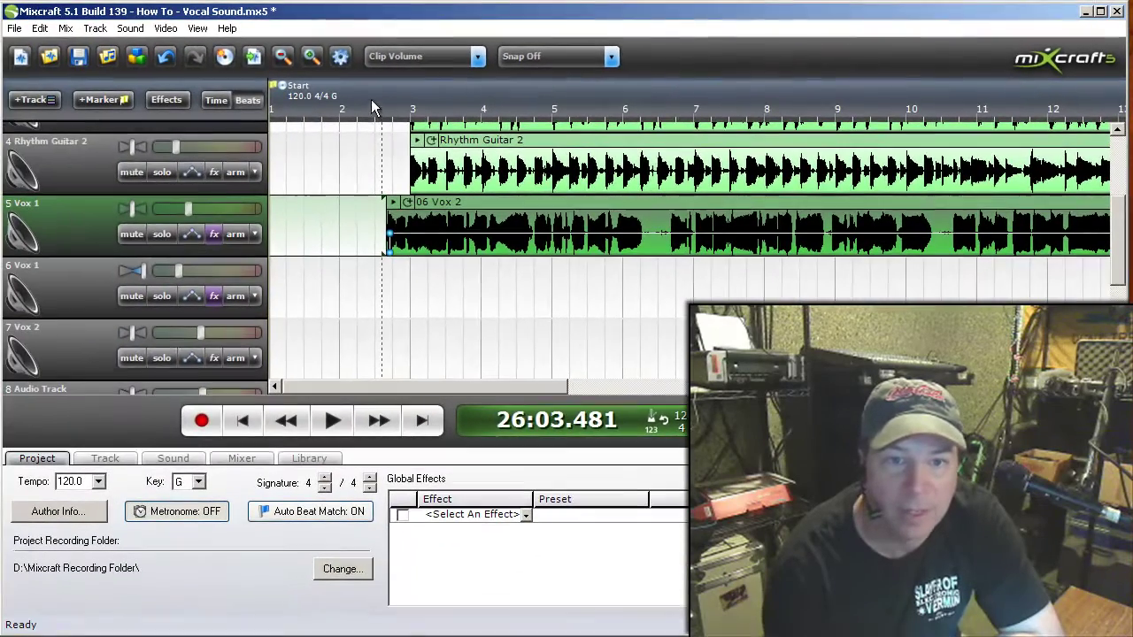
Solo Vox 1 and audition the trimmed clip start from just after measure 2
{"action": "left_click", "coordinate": [354, 168]}
{"action": "left_click", "coordinate": [162, 235]}
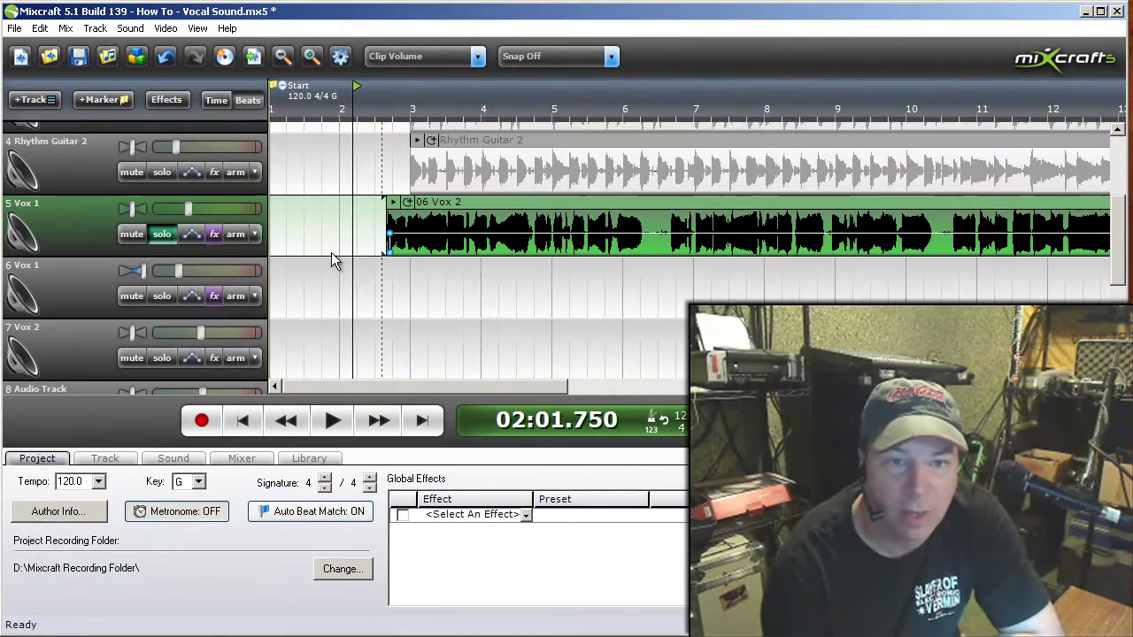
{"action": "left_click", "coordinate": [333, 420]}
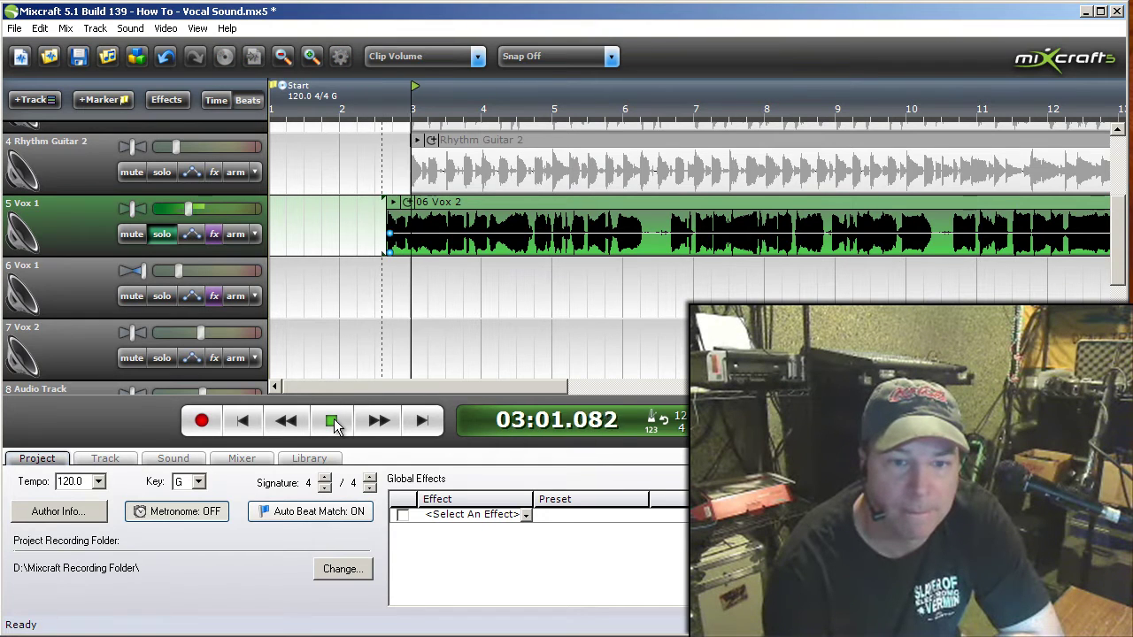
{"action": "left_click", "coordinate": [334, 420]}
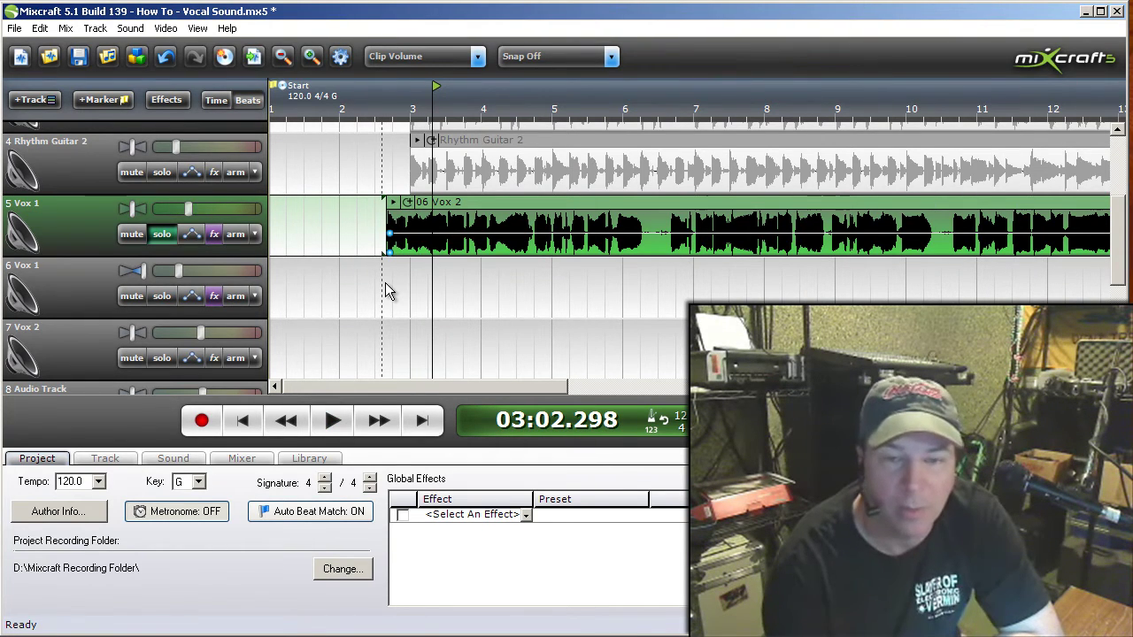
View the project's Global Effects window, moving it over the timeline, and close it without adding an effect
{"action": "mouse_move", "coordinate": [399, 388]}
{"action": "left_mouse_down"}
{"action": "mouse_move", "coordinate": [845, 388]}
{"action": "mouse_move", "coordinate": [500, 385]}
{"action": "mouse_move", "coordinate": [382, 400]}
{"action": "left_mouse_up"}
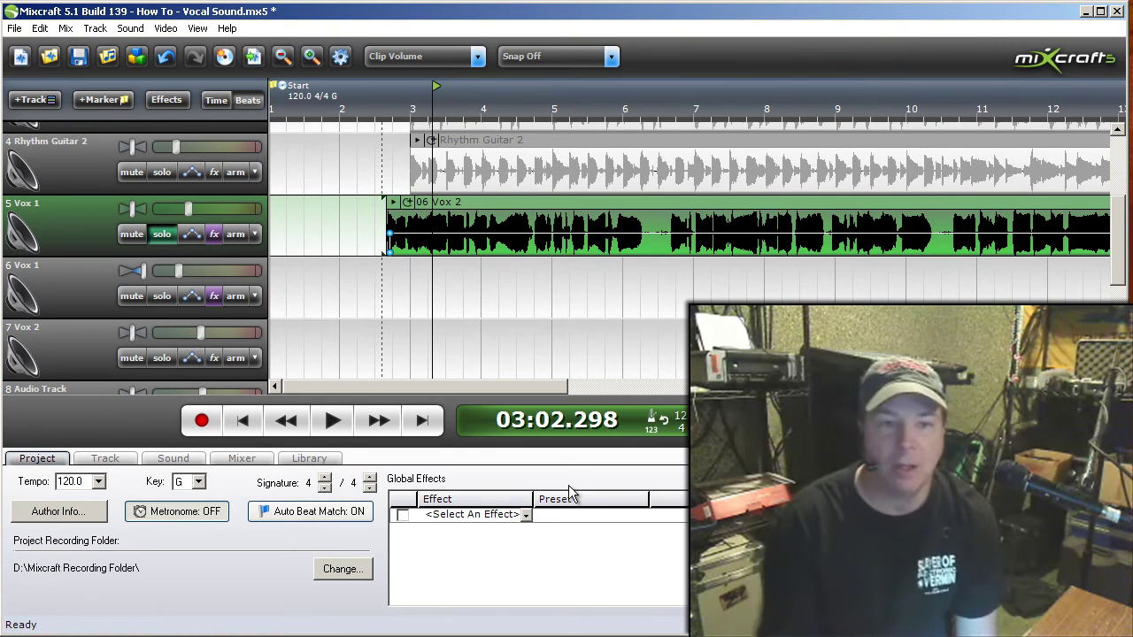
{"action": "left_click", "coordinate": [166, 100]}
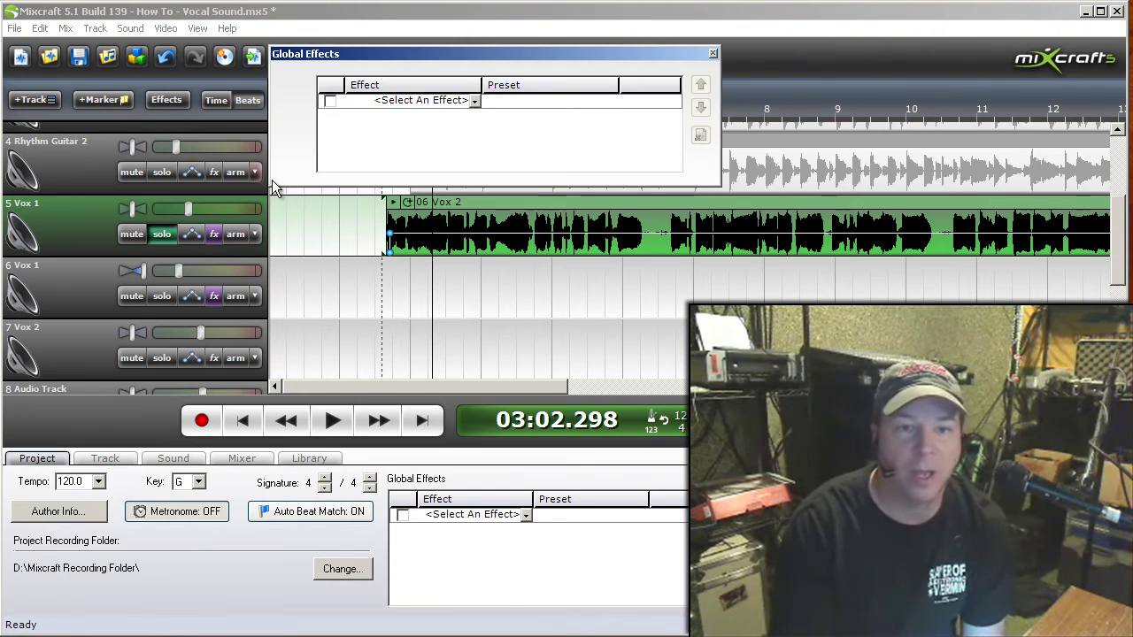
{"action": "left_click_drag", "start_coordinate": [410, 52], "coordinate": [558, 237]}
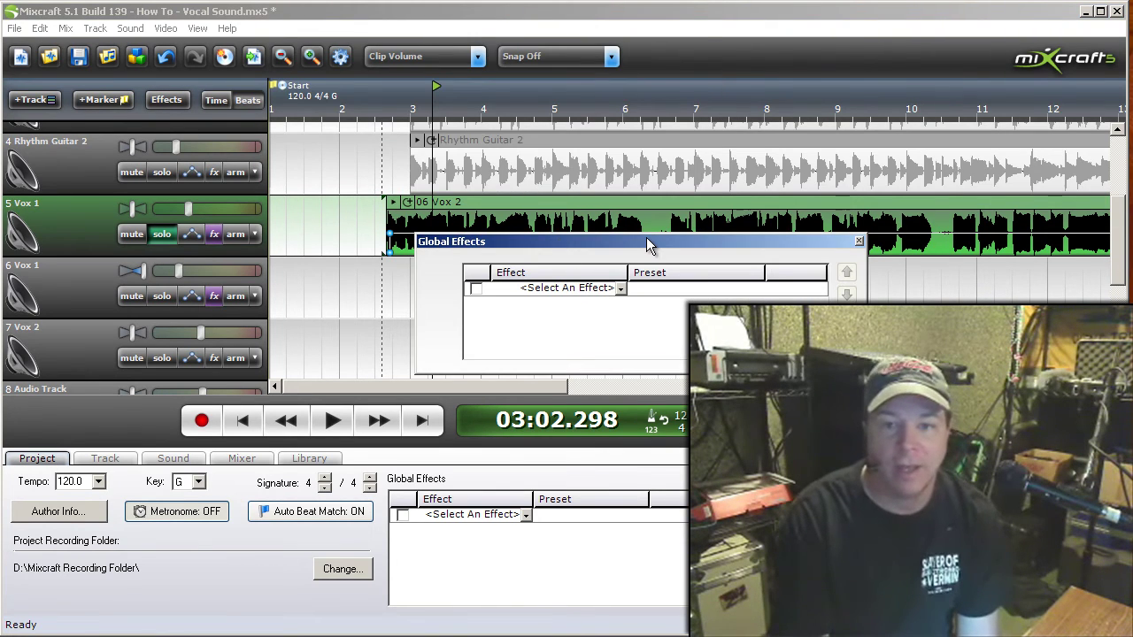
{"action": "left_click_drag", "start_coordinate": [646, 239], "coordinate": [504, 220]}
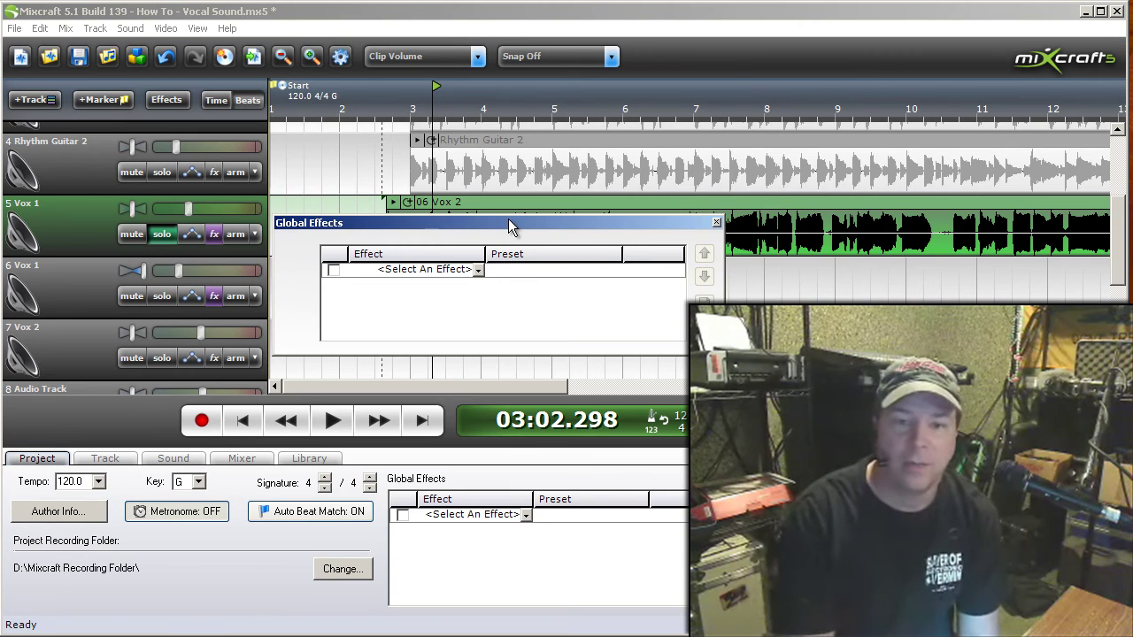
{"action": "left_click", "coordinate": [717, 222]}
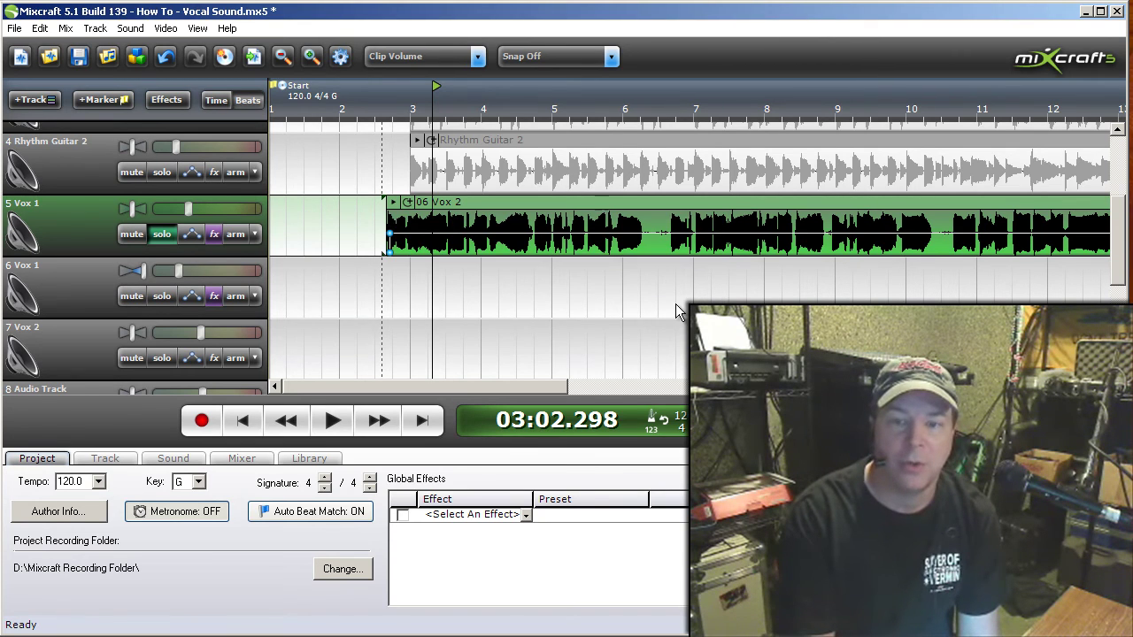